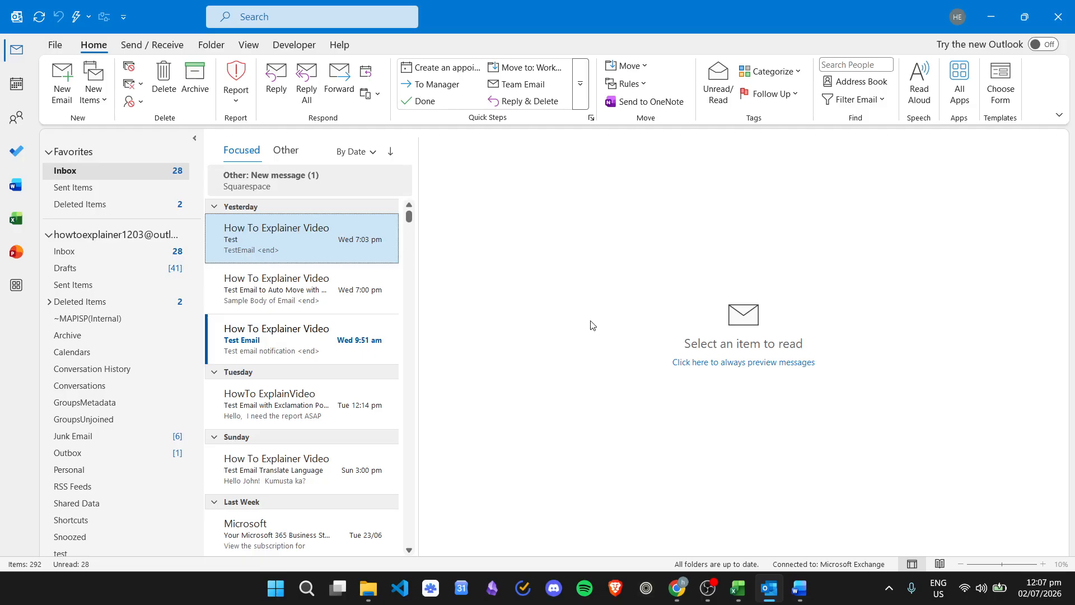
{"action": "left_click", "coordinate": [45, 84]}
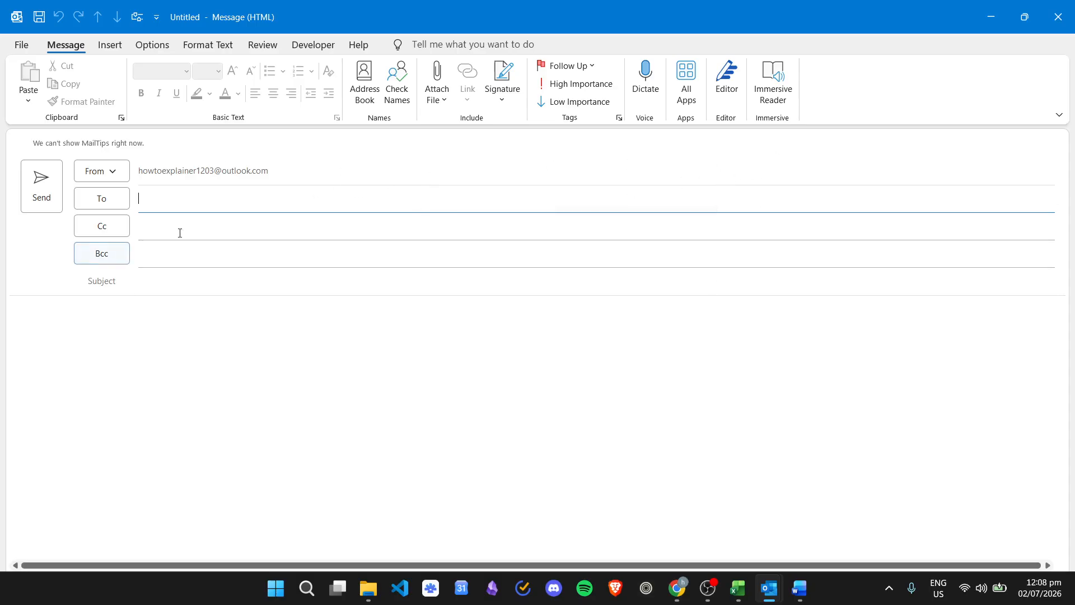
{"action": "left_click", "coordinate": [168, 258]}
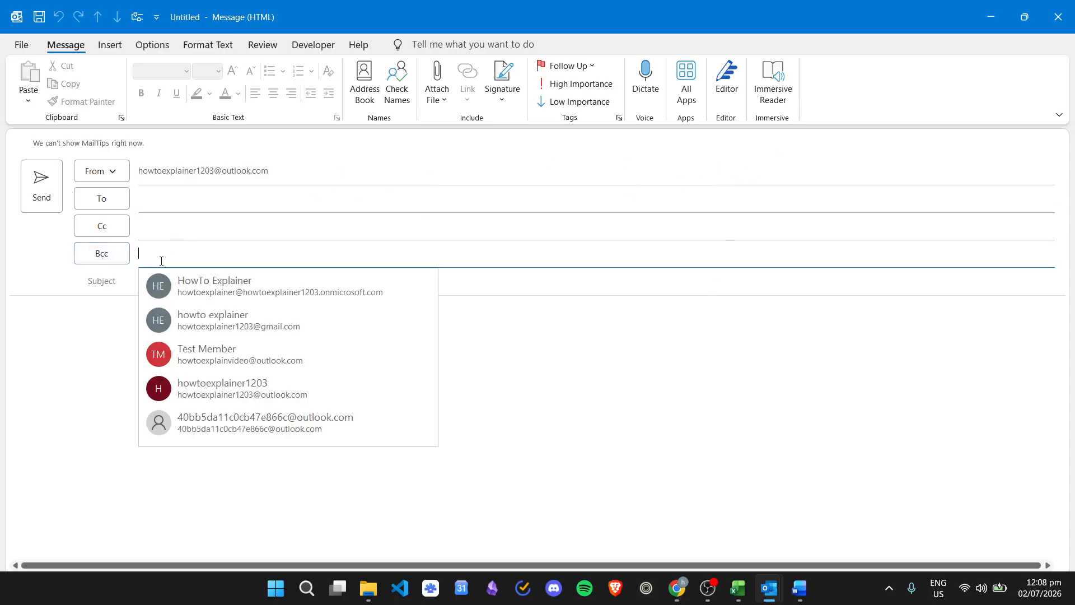
{"action": "left_click", "coordinate": [211, 283]}
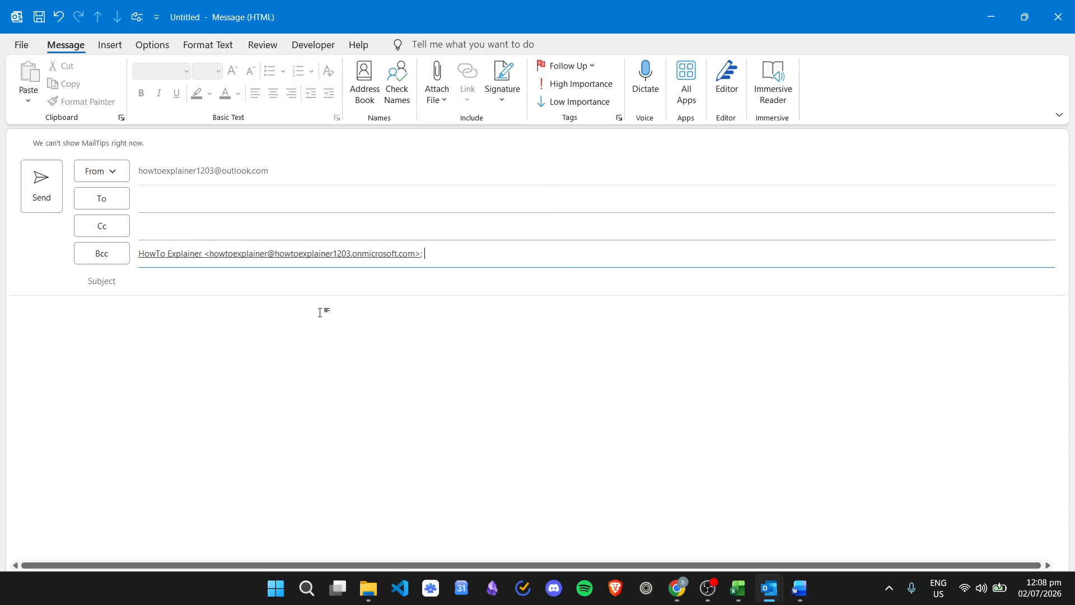
{"action": "left_click", "coordinate": [1058, 16]}
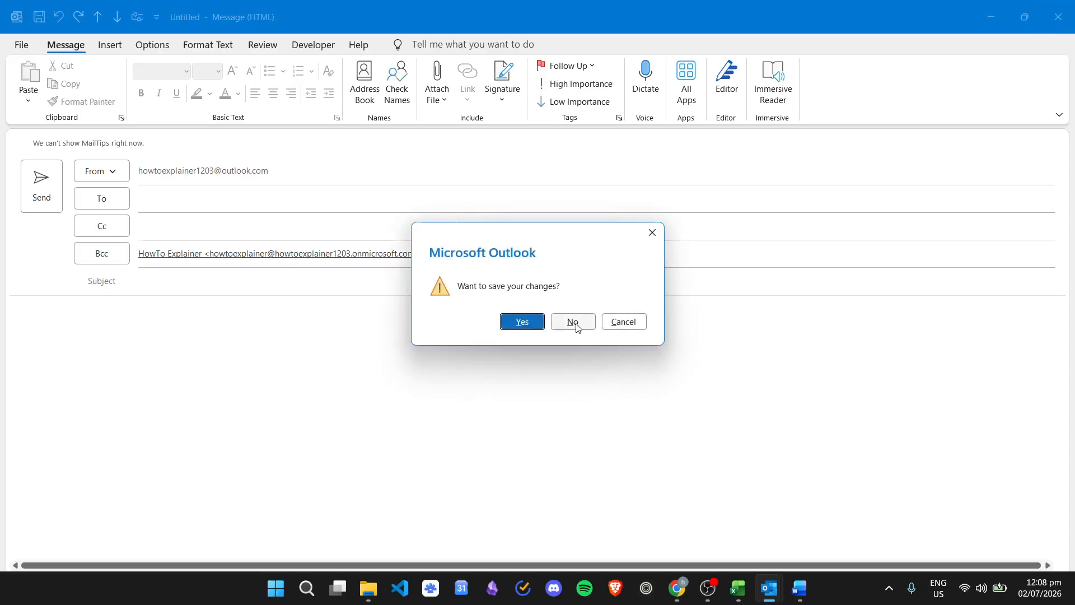
{"action": "left_click", "coordinate": [577, 329]}
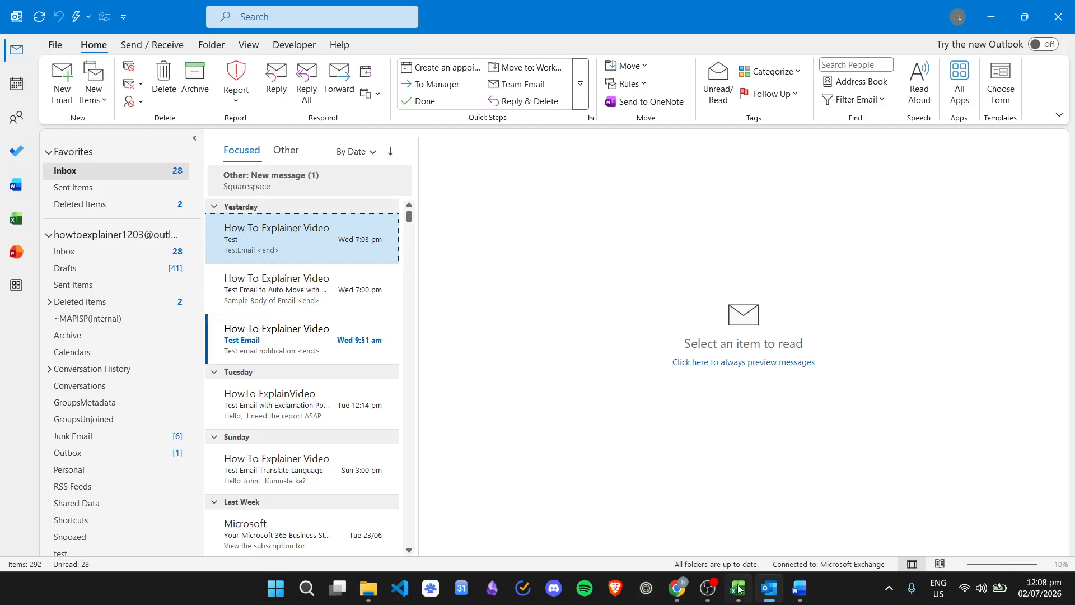
Step: Check the recipient data in the mailmergesample.xlsx workbook in Excel, and bring up the mail merge tools for the blank Word document
{"action": "left_click_drag", "start_coordinate": [739, 588], "coordinate": [770, 587]}
{"action": "left_click", "coordinate": [799, 587]}
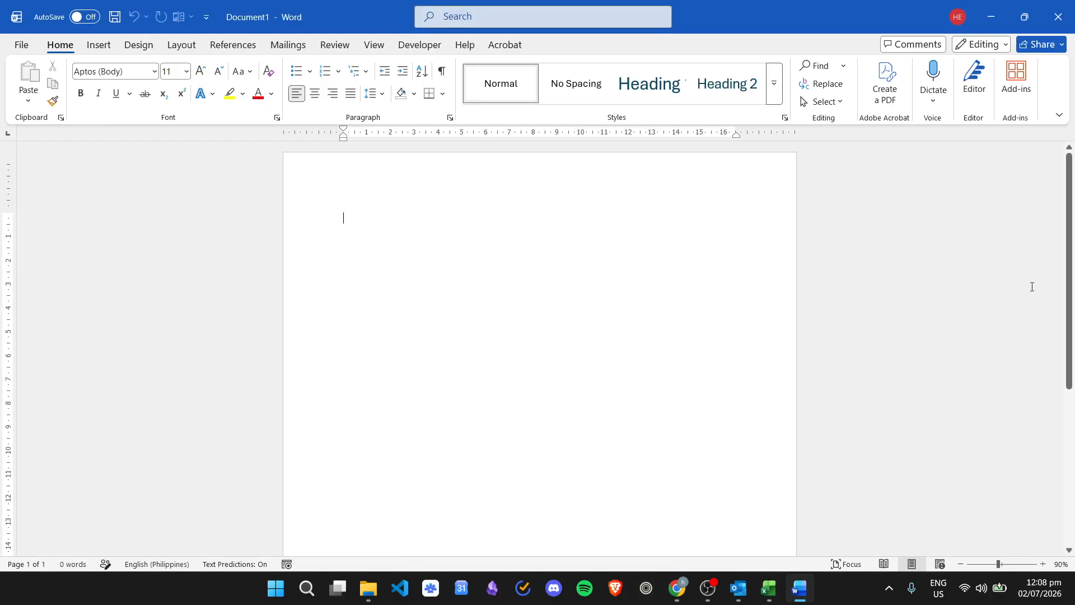
{"action": "left_click", "coordinate": [767, 588]}
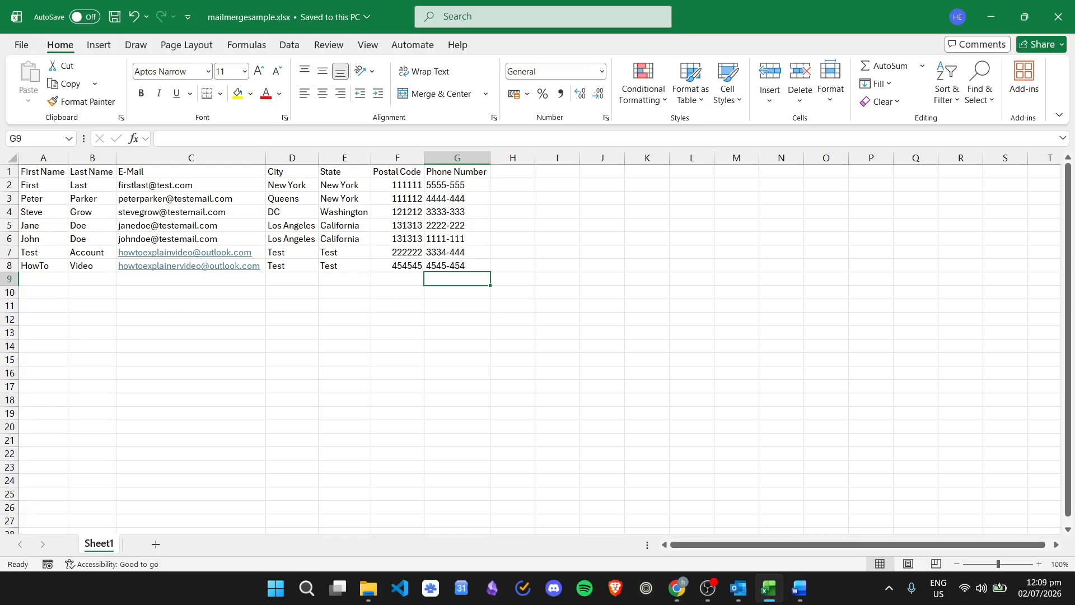
{"action": "left_click", "coordinate": [807, 592]}
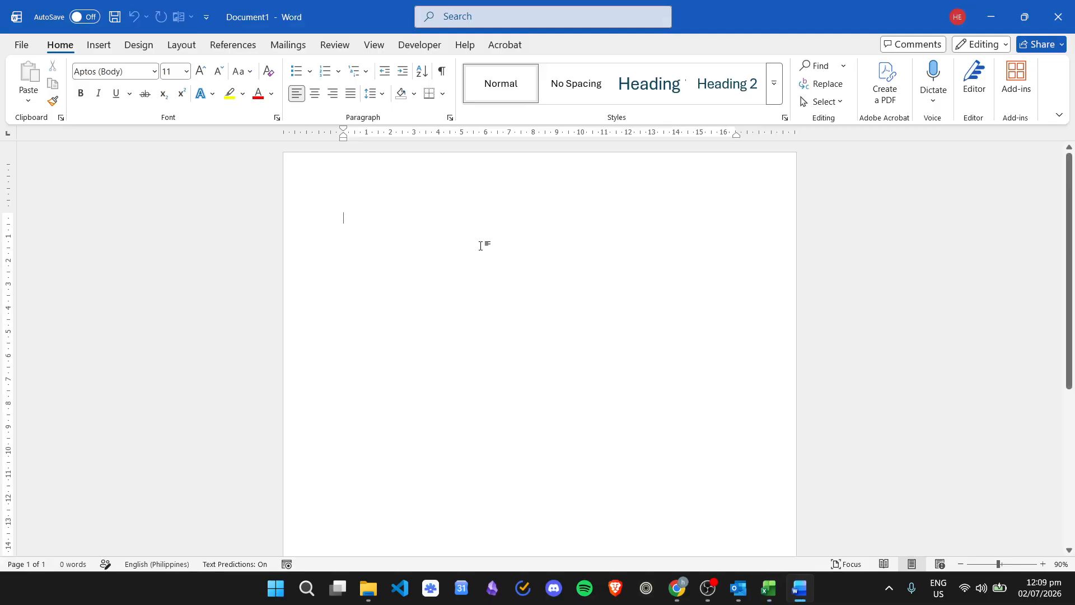
{"action": "left_click", "coordinate": [299, 46]}
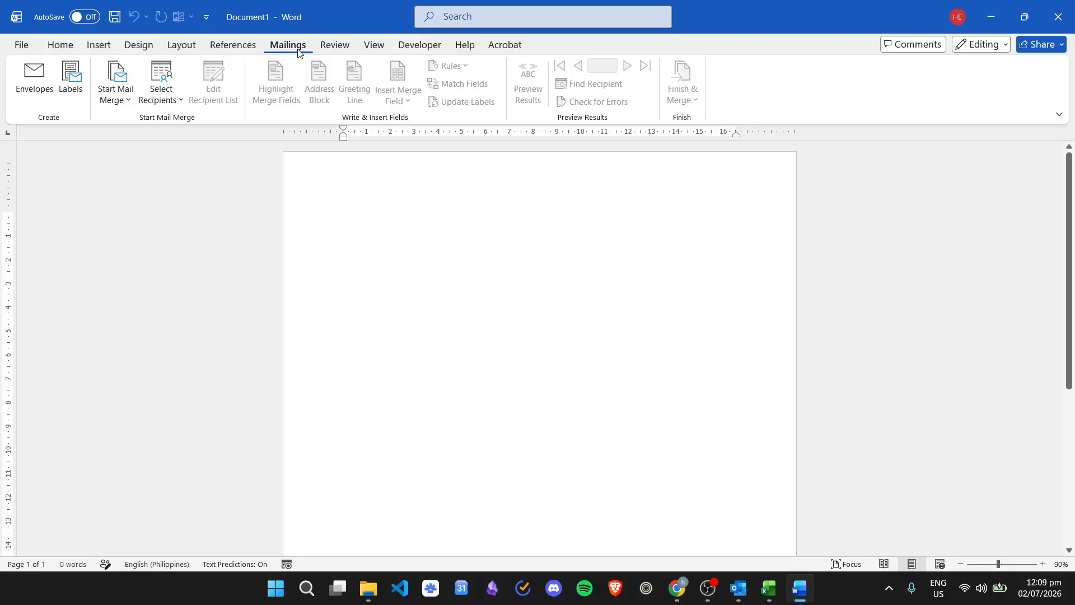
{"action": "left_click", "coordinate": [164, 101]}
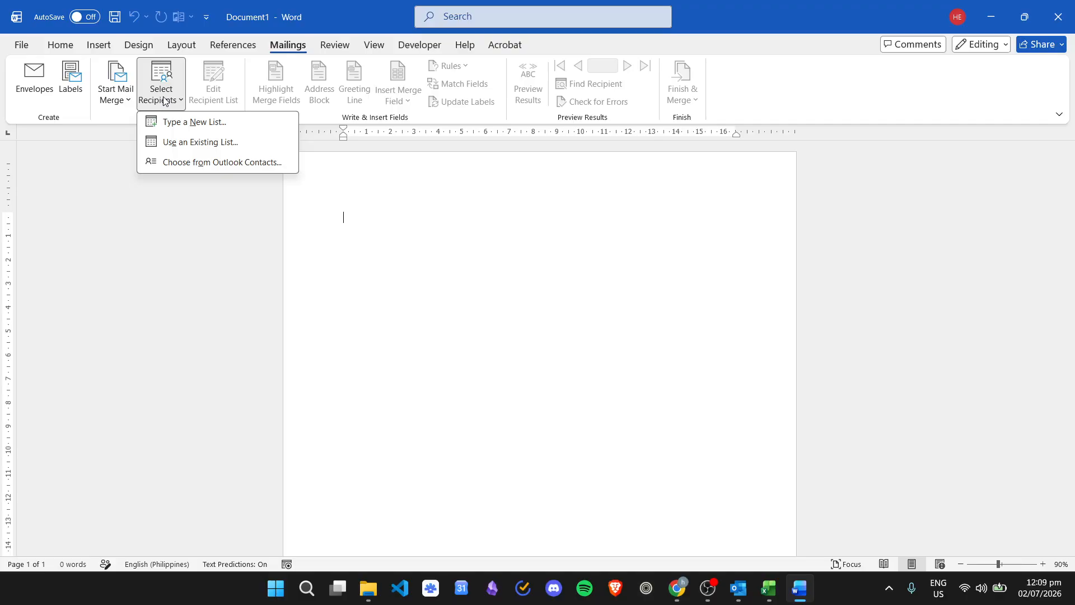
{"action": "left_click", "coordinate": [185, 122]}
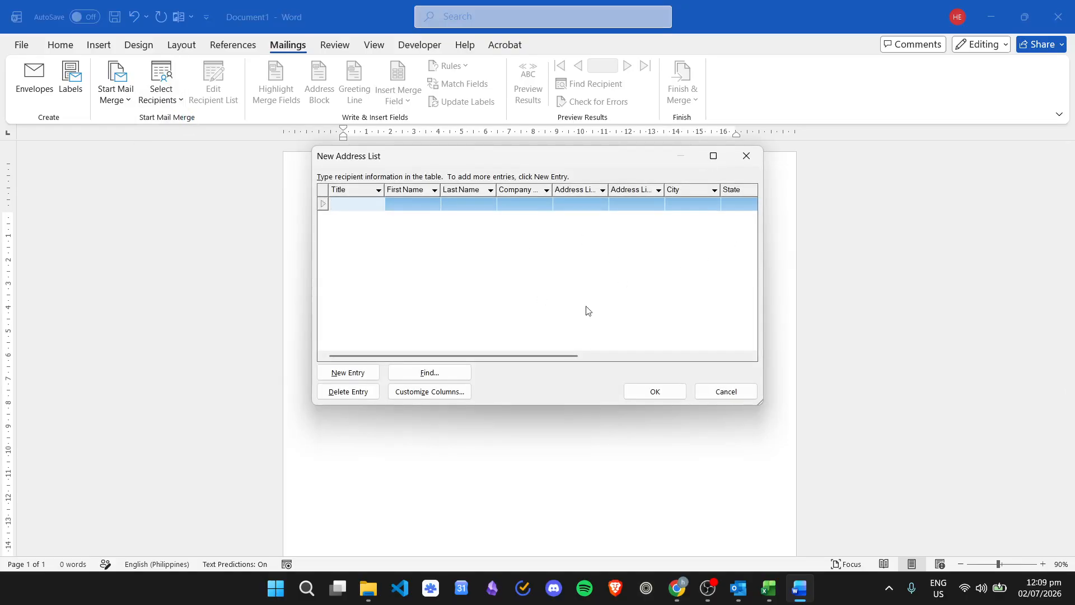
{"action": "left_click", "coordinate": [755, 157]}
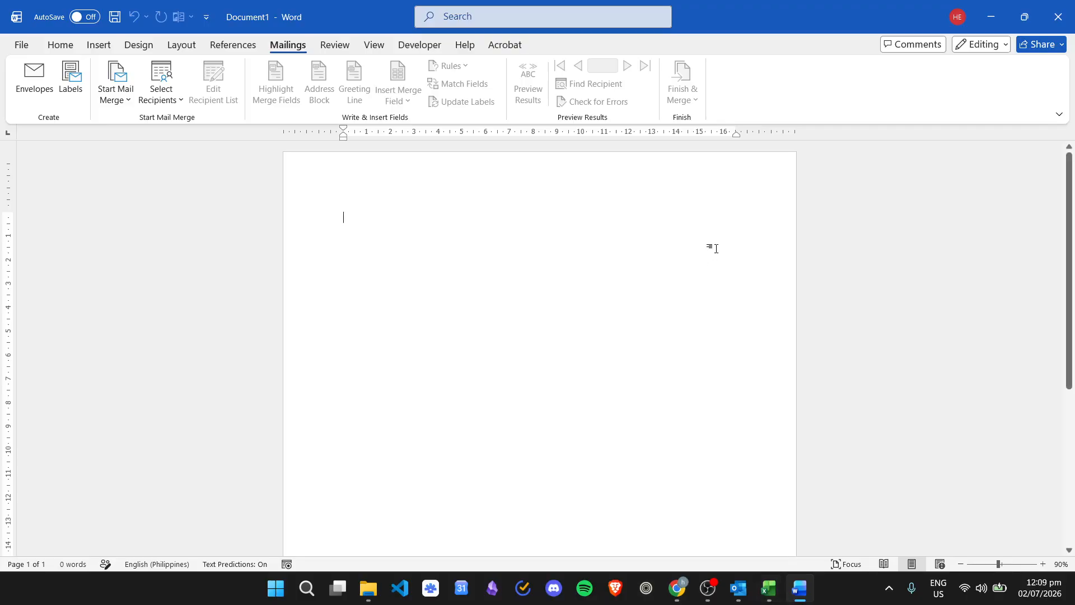
Step: Use the existing workbook mailmergesample.xlsx from the csv files folder as the mail merge recipient list, with the table Sheet1$
{"action": "left_click", "coordinate": [167, 92]}
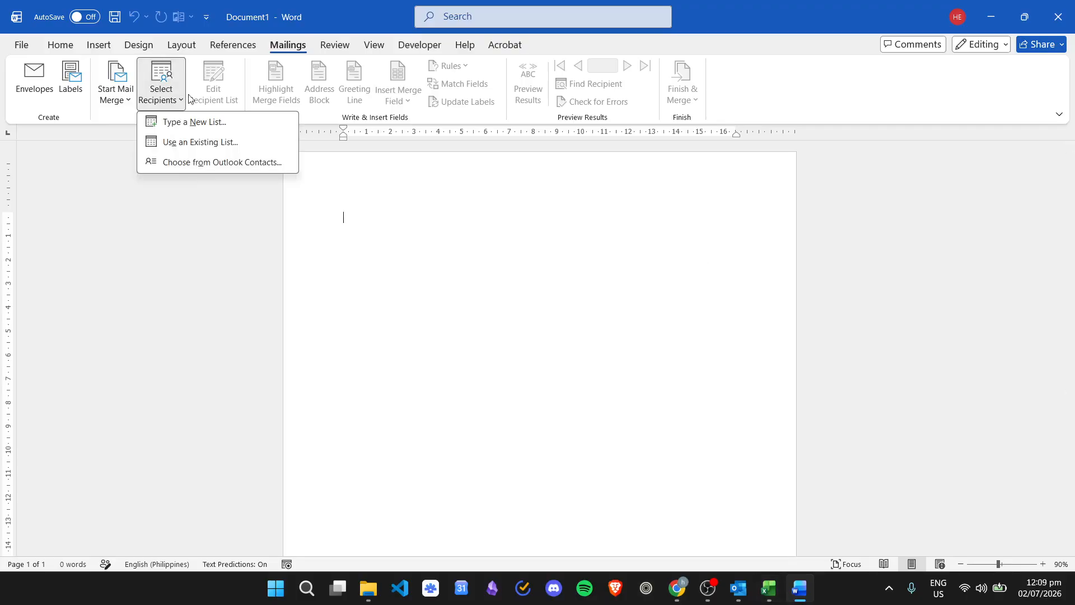
{"action": "left_click", "coordinate": [219, 144]}
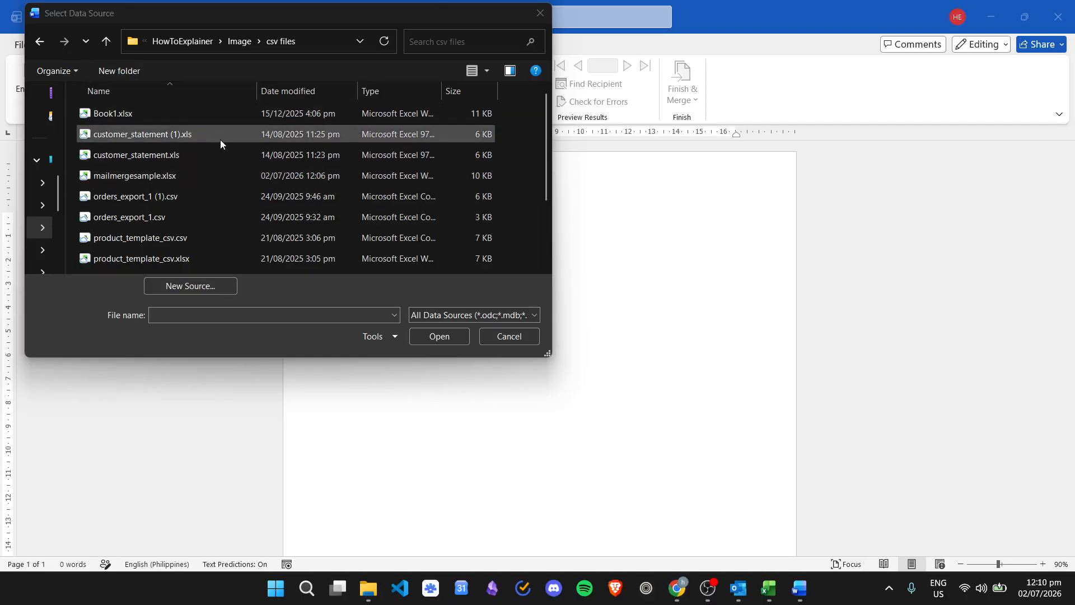
{"action": "left_click", "coordinate": [768, 585]}
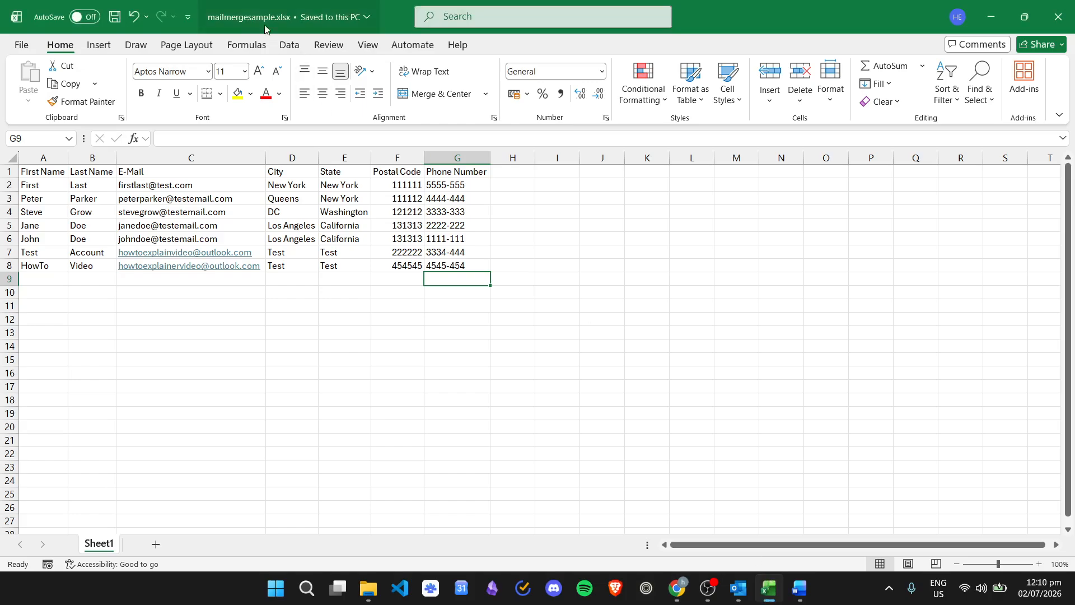
{"action": "left_click", "coordinate": [992, 8]}
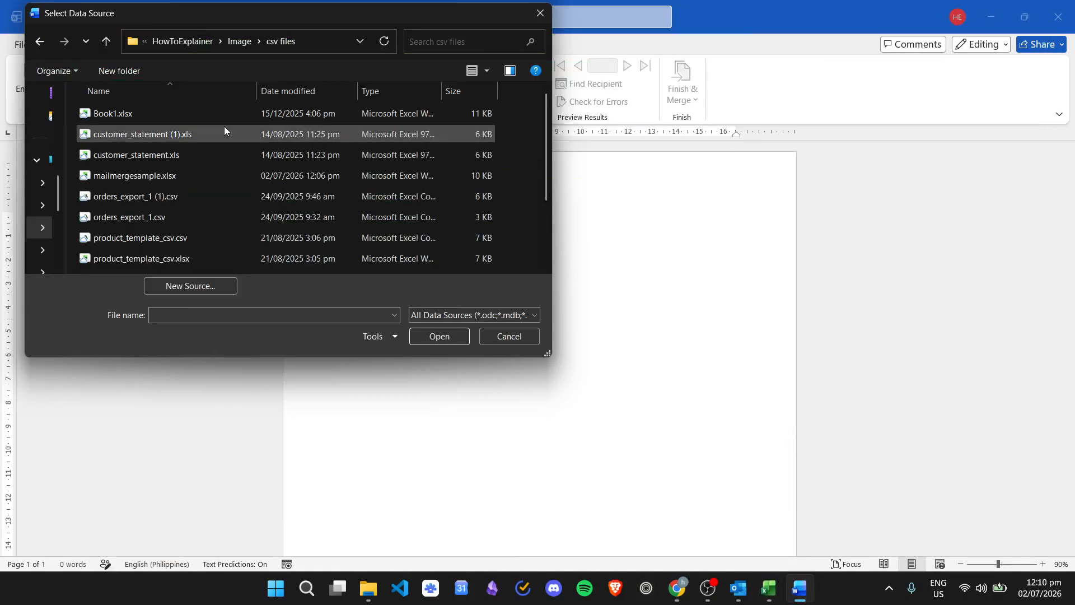
{"action": "scroll", "coordinate": [143, 183], "scroll_direction": "down", "scroll_amount": 1}
{"action": "left_click", "coordinate": [140, 183]}
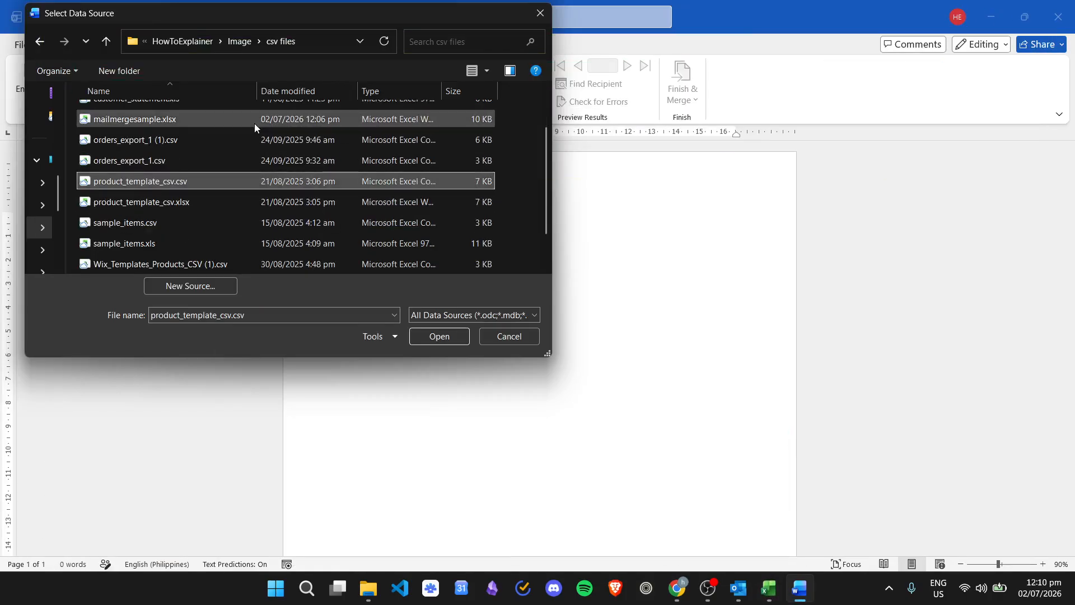
{"action": "left_click", "coordinate": [255, 123]}
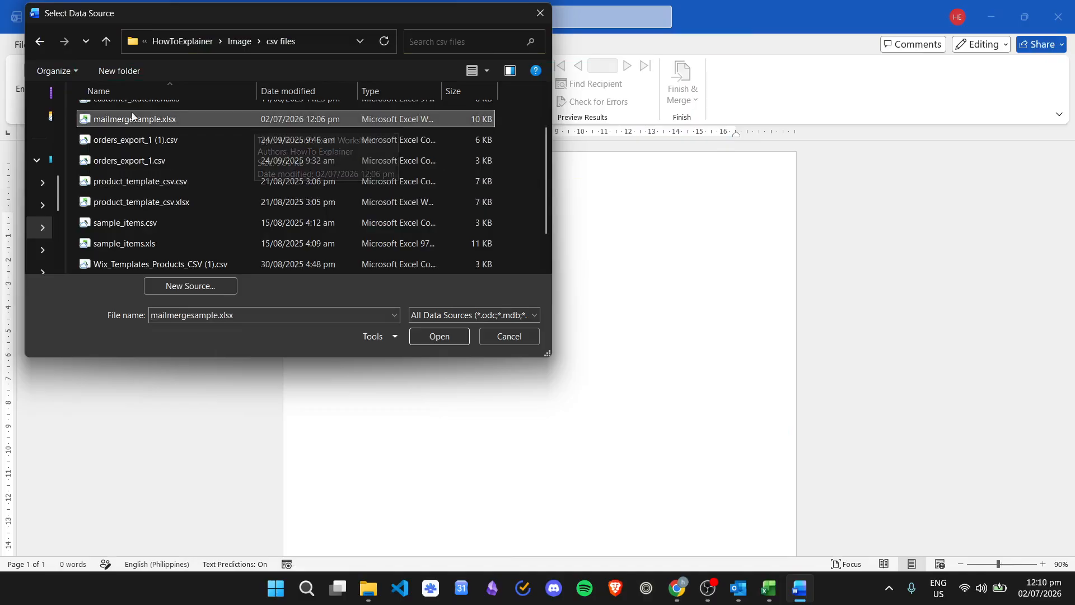
{"action": "double_click", "coordinate": [170, 119]}
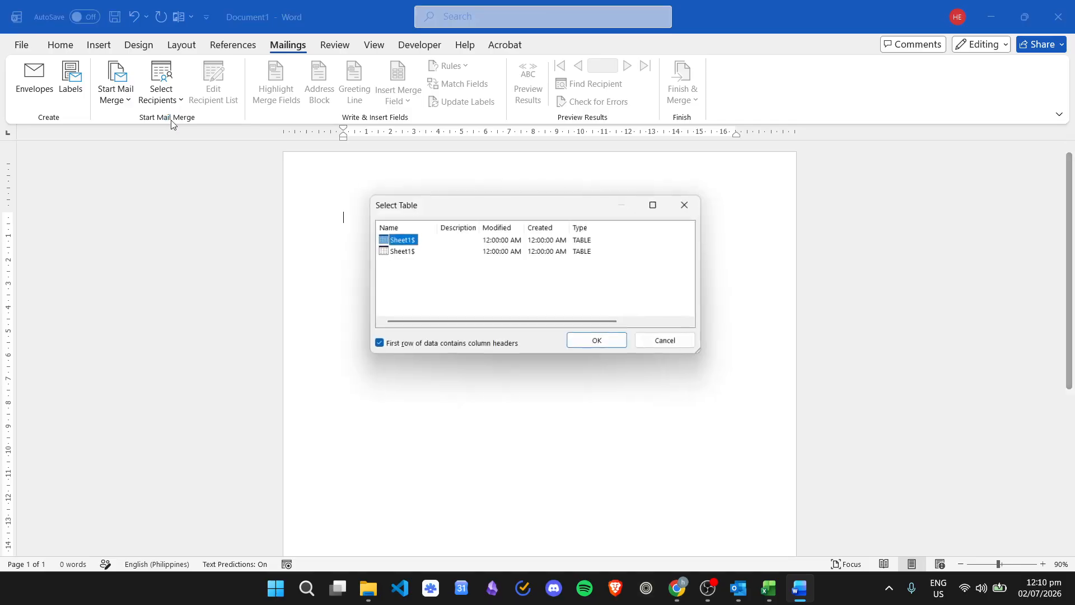
{"action": "left_click", "coordinate": [606, 343]}
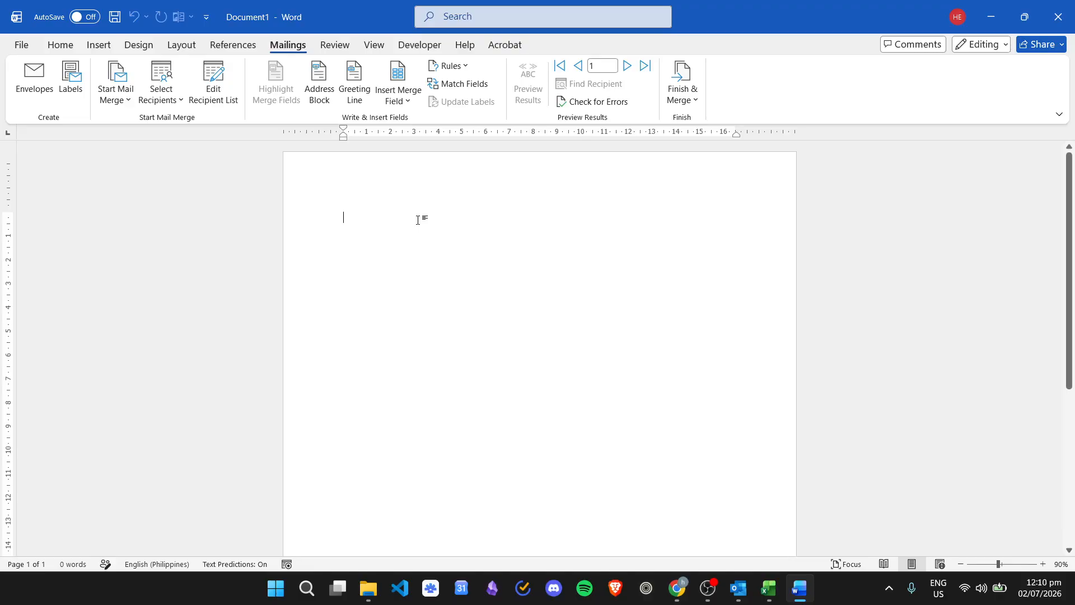
Step: Write the greeting "Dear «First_Name» «Last_Name»," using the First_Name and Last_Name merge fields, and start a new line below it
{"action": "type", "text": "Dear"}
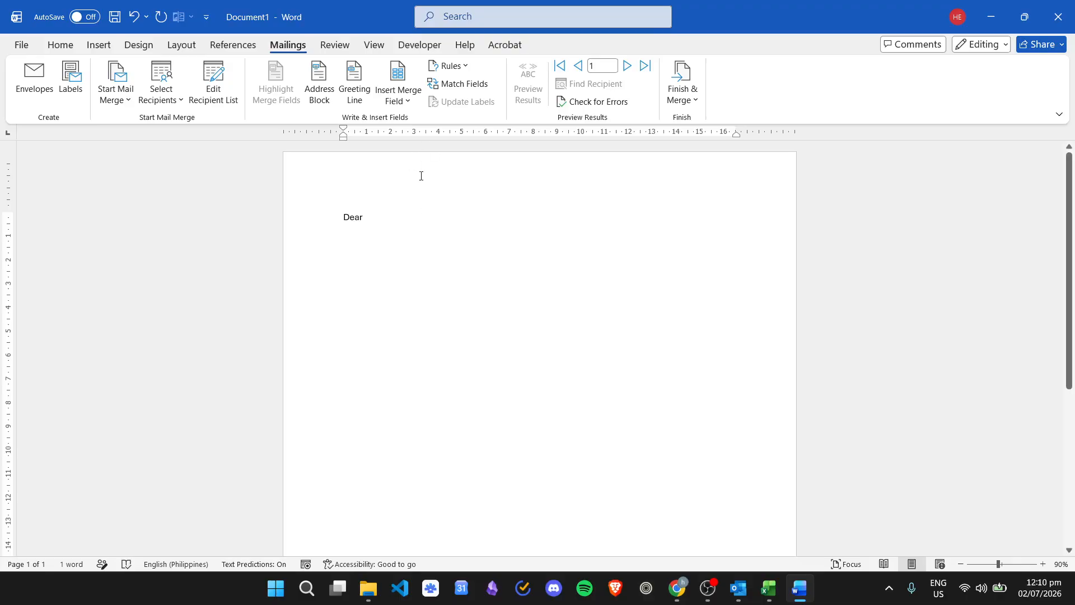
{"action": "left_click", "coordinate": [410, 103]}
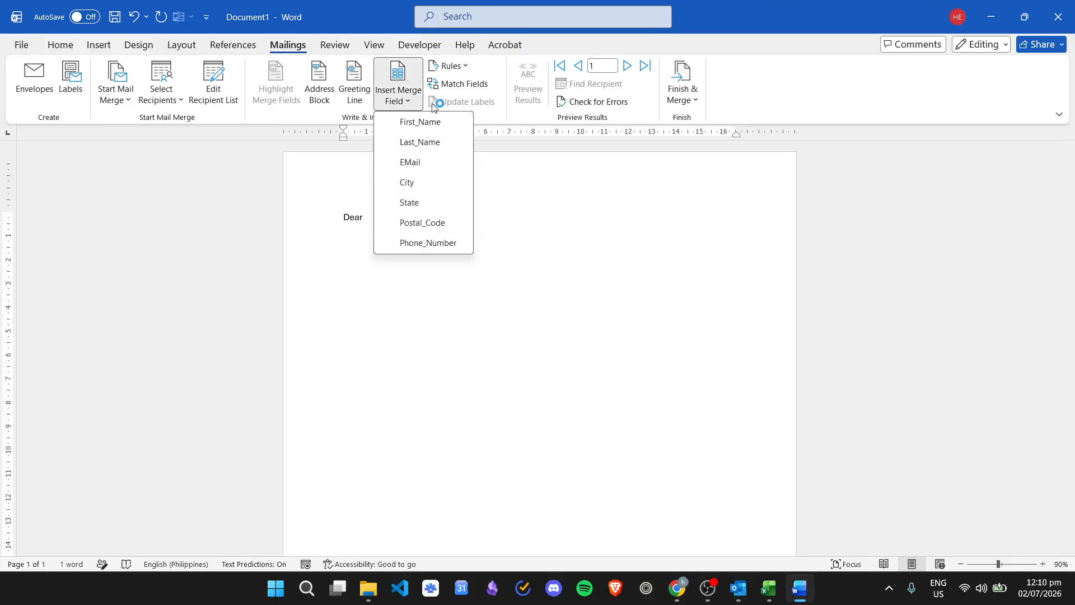
{"action": "left_click", "coordinate": [438, 123]}
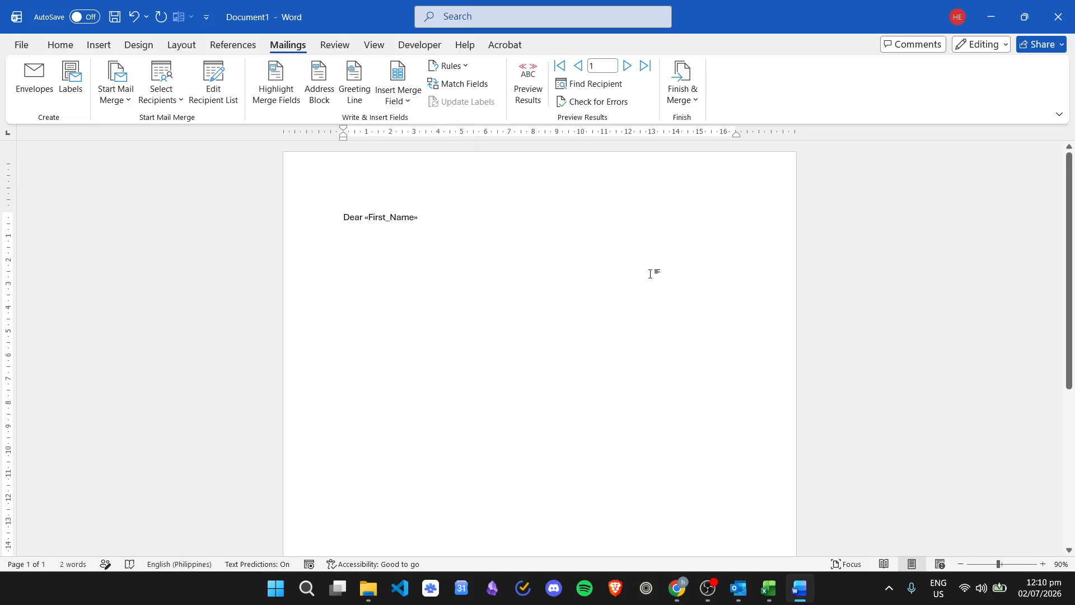
{"action": "left_click", "coordinate": [407, 101]}
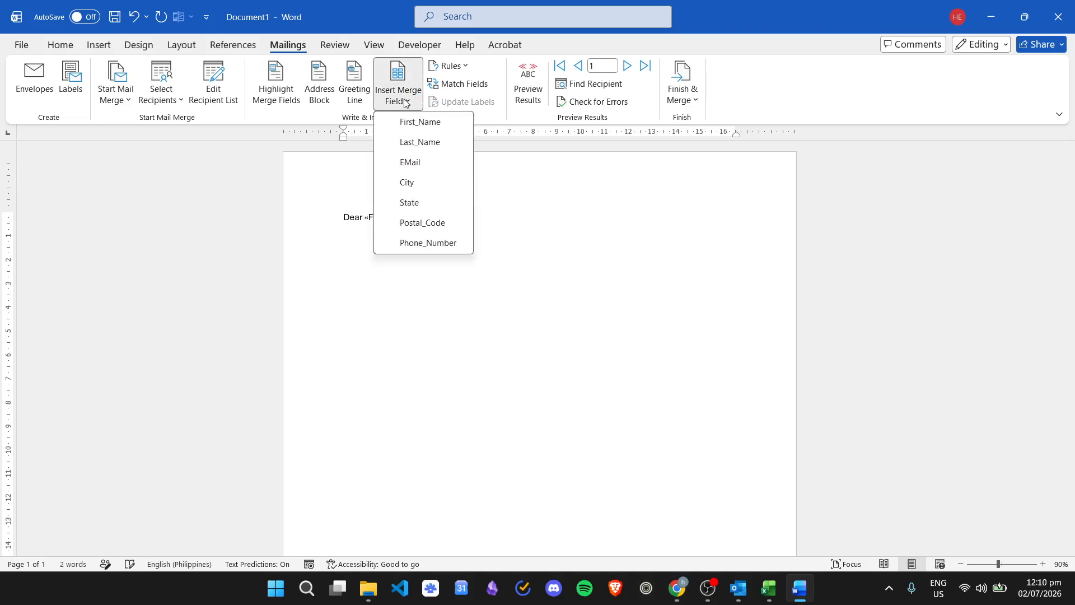
{"action": "left_click", "coordinate": [427, 143]}
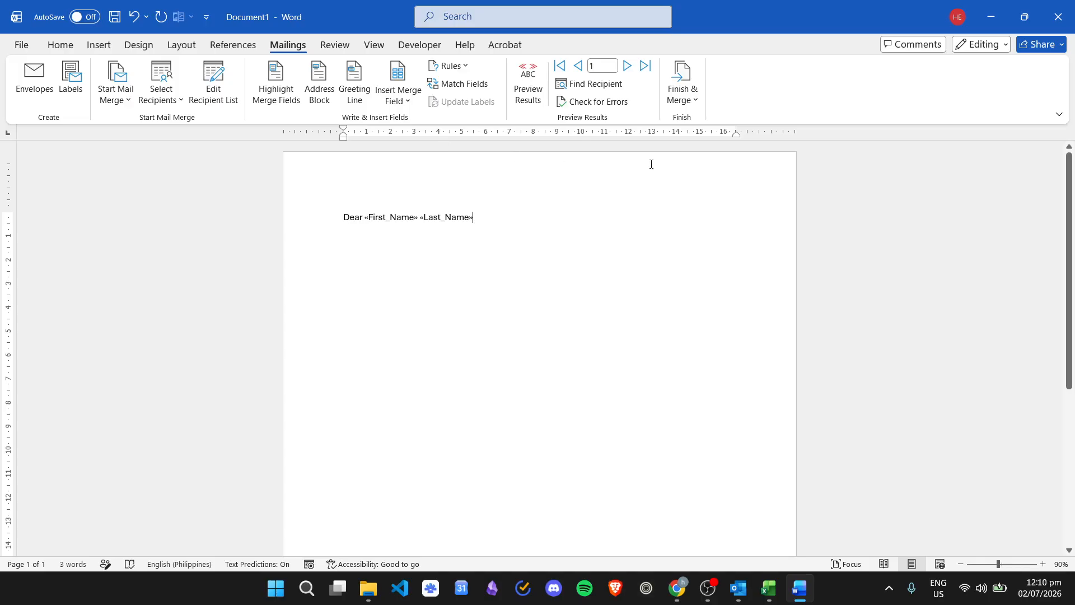
{"action": "type", "text": ","}
{"action": "key", "text": "Return"}
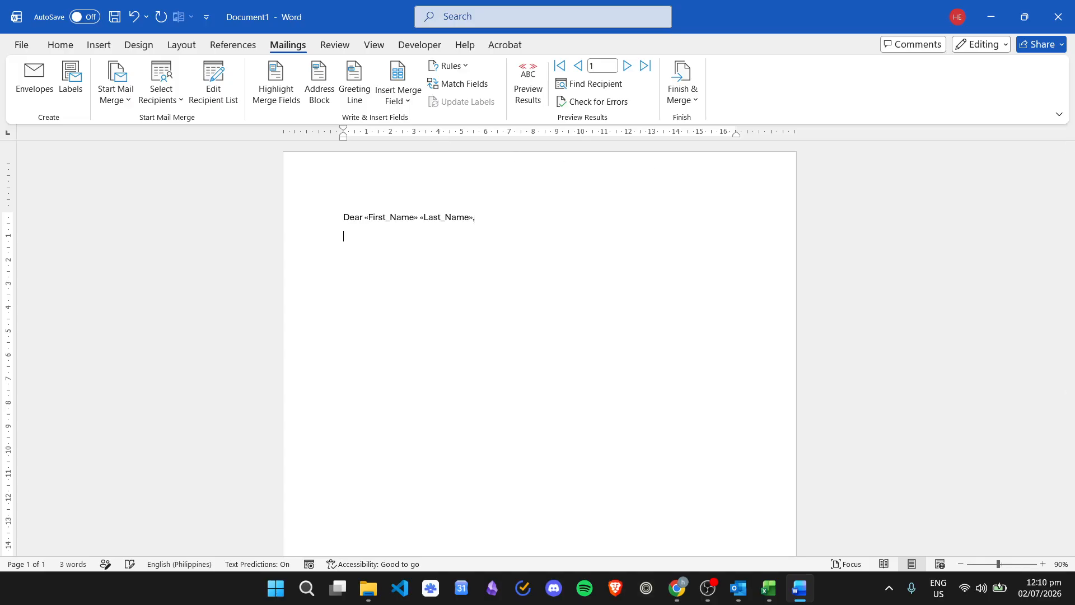
Step: Write the body: "I am informing you that our office is closed for the next week", business transactions continue when it opens again, ending "Thanks for understanding."
{"action": "type", "text": "I am informing you thatour o"}
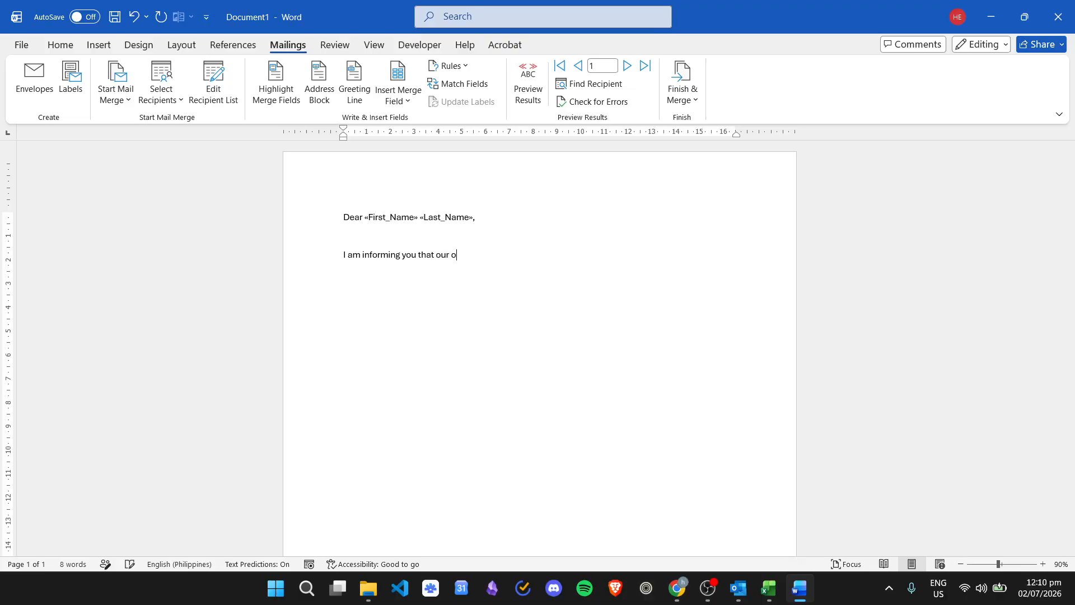
{"action": "type", "text": "ffice is close"}
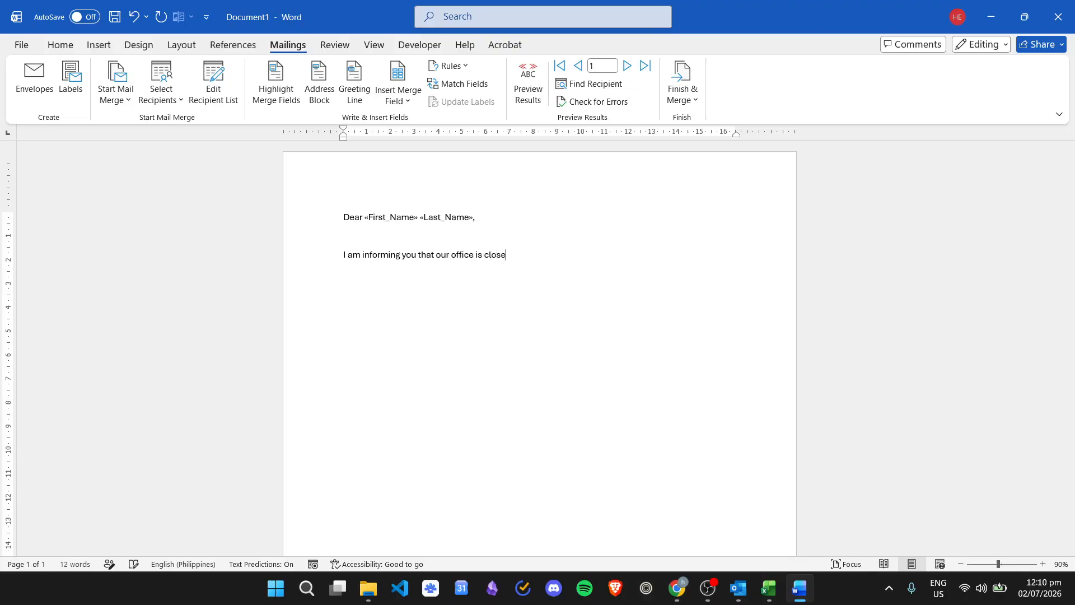
{"action": "type", "text": "d for the next week. If you have any bu"}
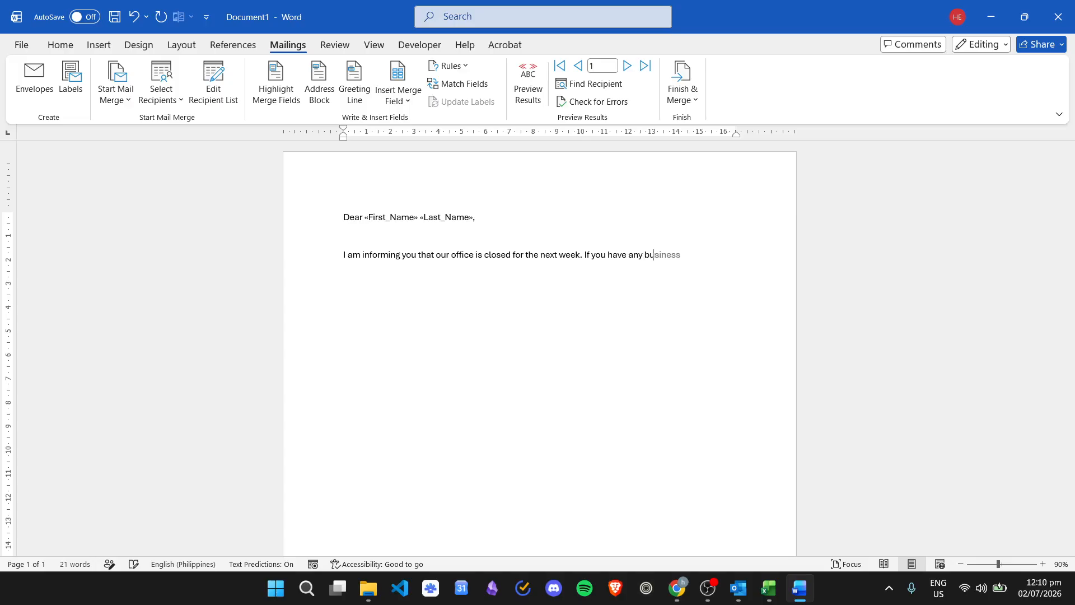
{"action": "type", "text": "siness transactions, we will "}
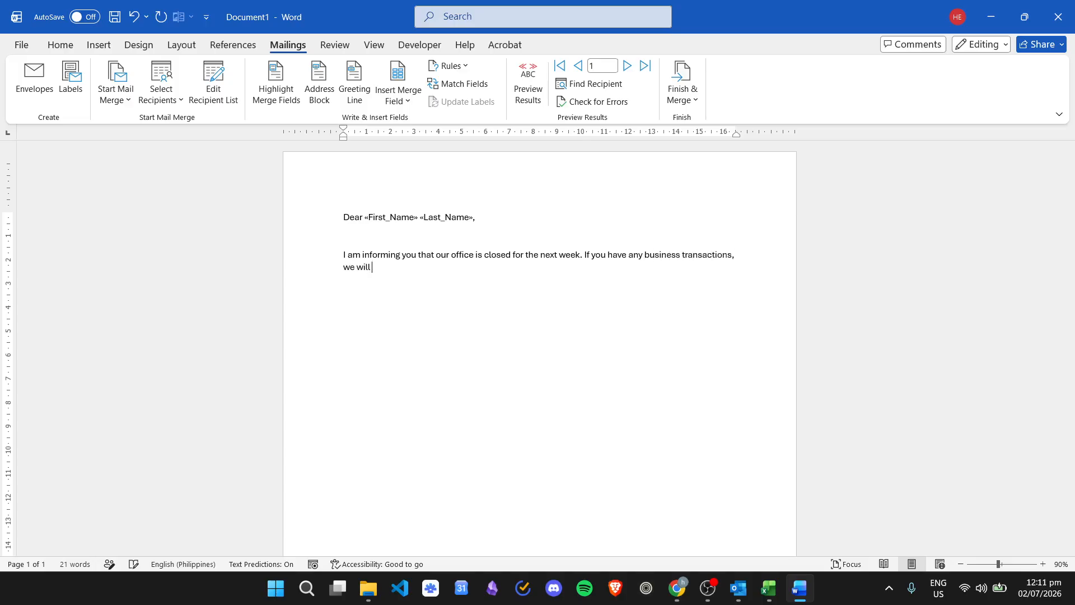
{"action": "type", "text": "continue it wherthe office is ope"}
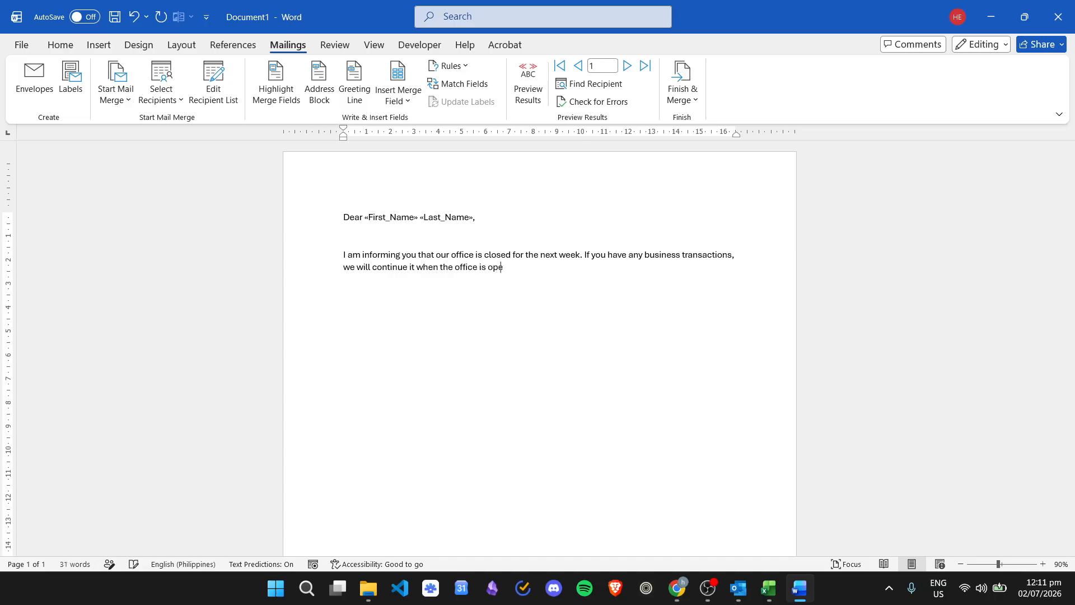
{"action": "type", "text": "n again.Thanks for und"}
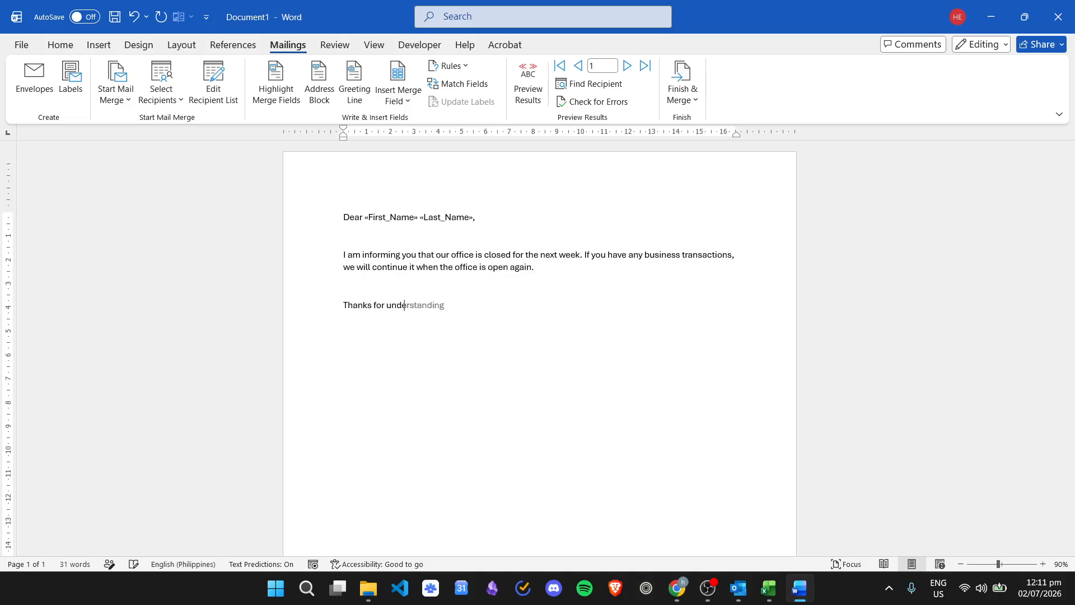
{"action": "type", "text": "erstanding."}
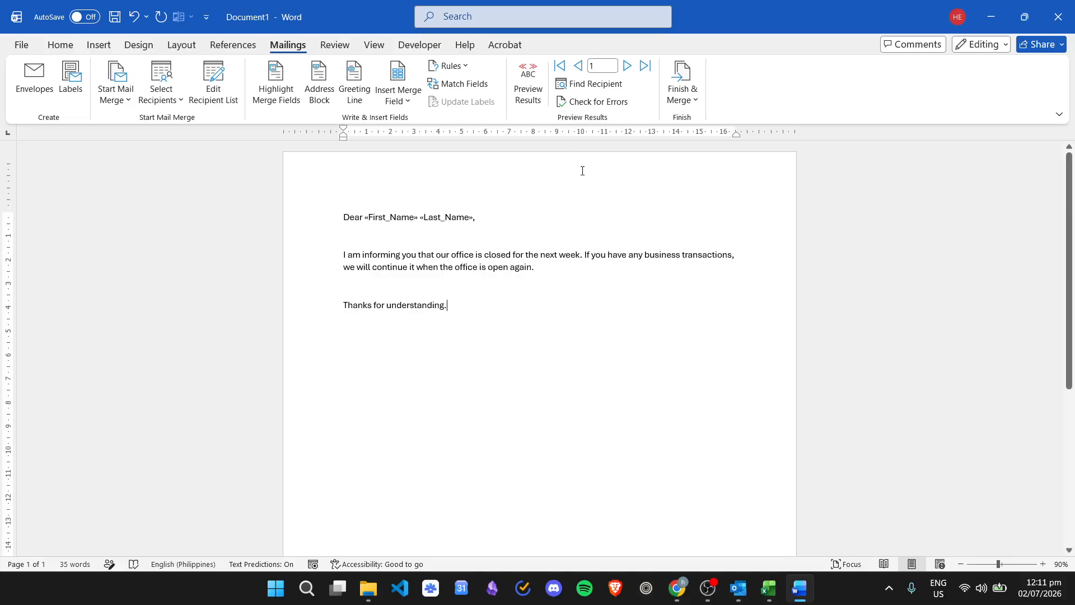
{"action": "left_click", "coordinate": [399, 92]}
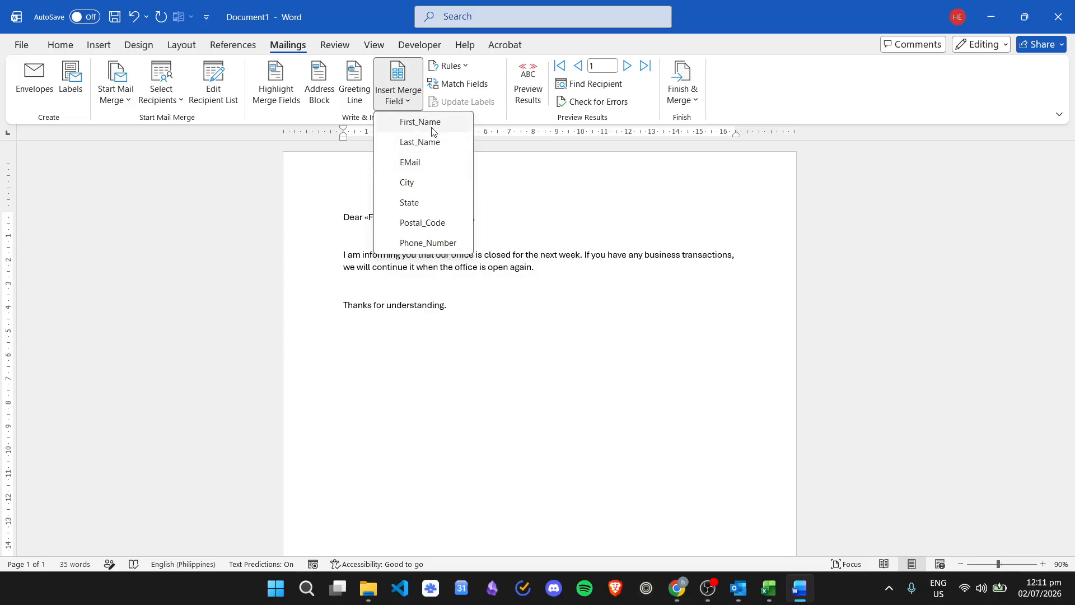
{"action": "left_click", "coordinate": [545, 206]}
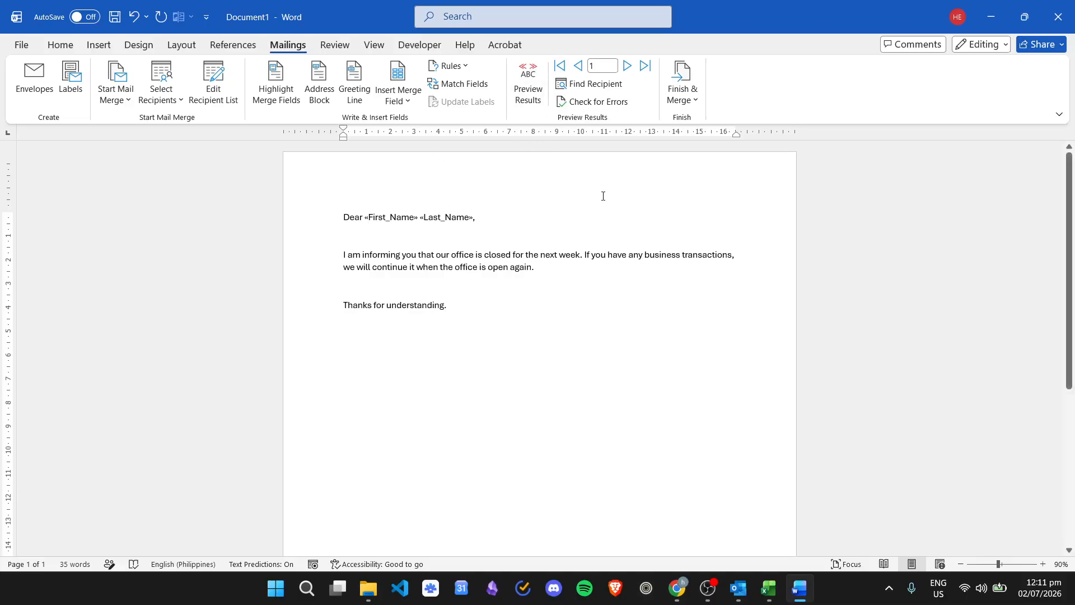
Step: Preview the merged greeting for each recipient record in turn, compare with the Excel recipient list, and return to showing the merge fields
{"action": "left_click", "coordinate": [528, 84]}
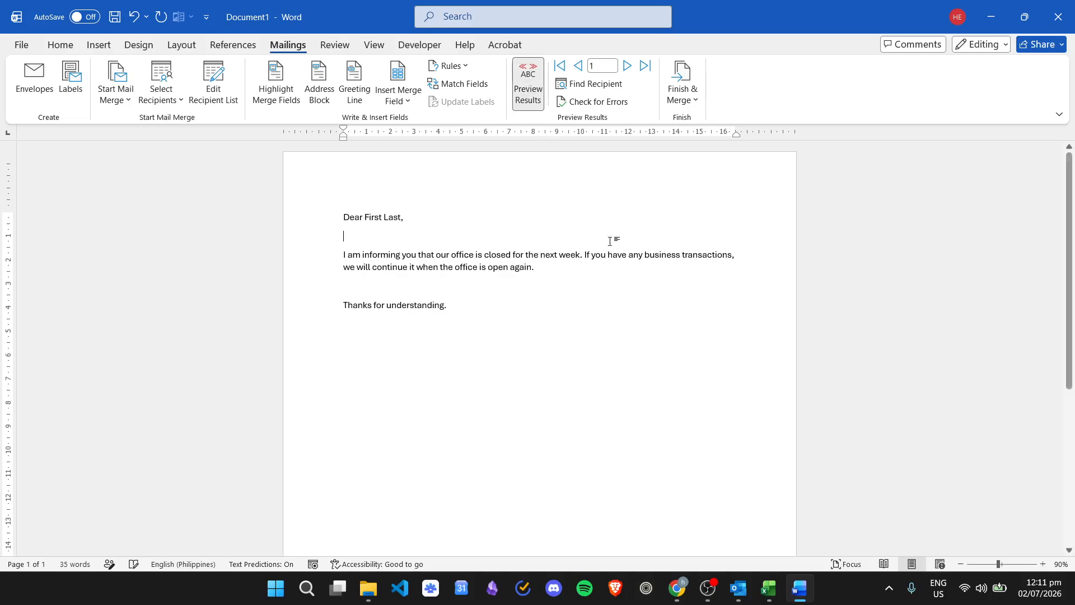
{"action": "left_click", "coordinate": [629, 67]}
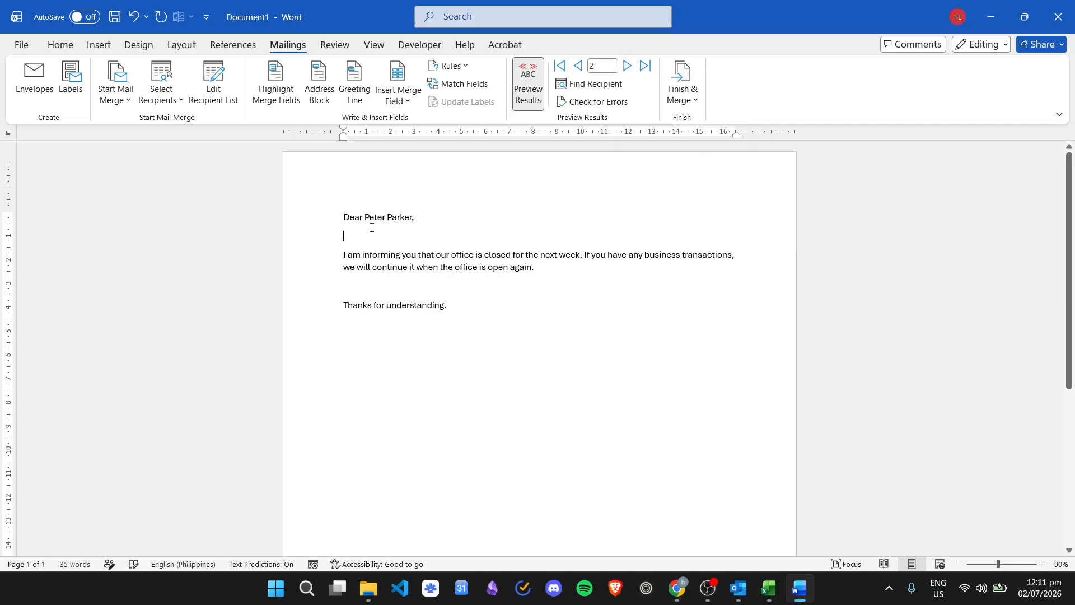
{"action": "left_click", "coordinate": [627, 67]}
{"action": "left_click", "coordinate": [769, 588]}
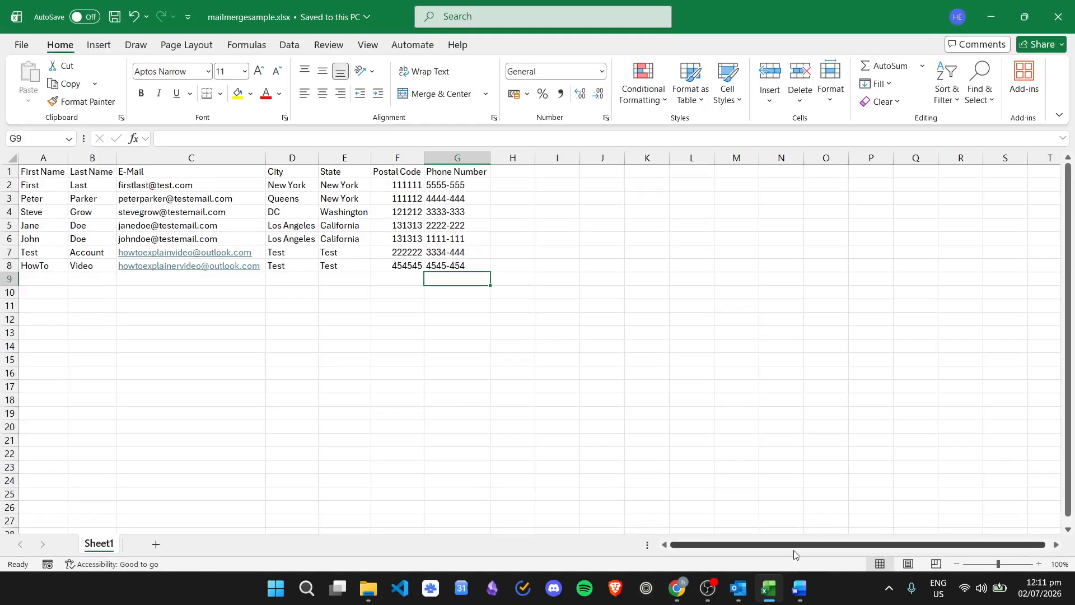
{"action": "left_click", "coordinate": [799, 588]}
{"action": "left_click", "coordinate": [627, 66]}
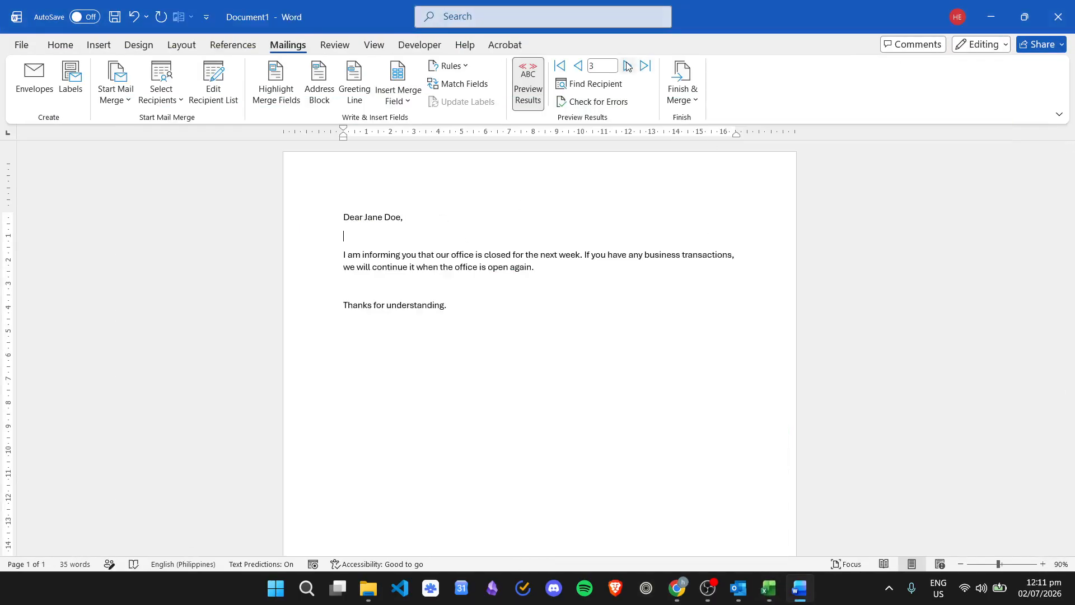
{"action": "left_click", "coordinate": [628, 66]}
{"action": "left_click", "coordinate": [627, 66]}
{"action": "left_click", "coordinate": [628, 66]}
{"action": "left_click", "coordinate": [627, 66]}
{"action": "left_click", "coordinate": [528, 84]}
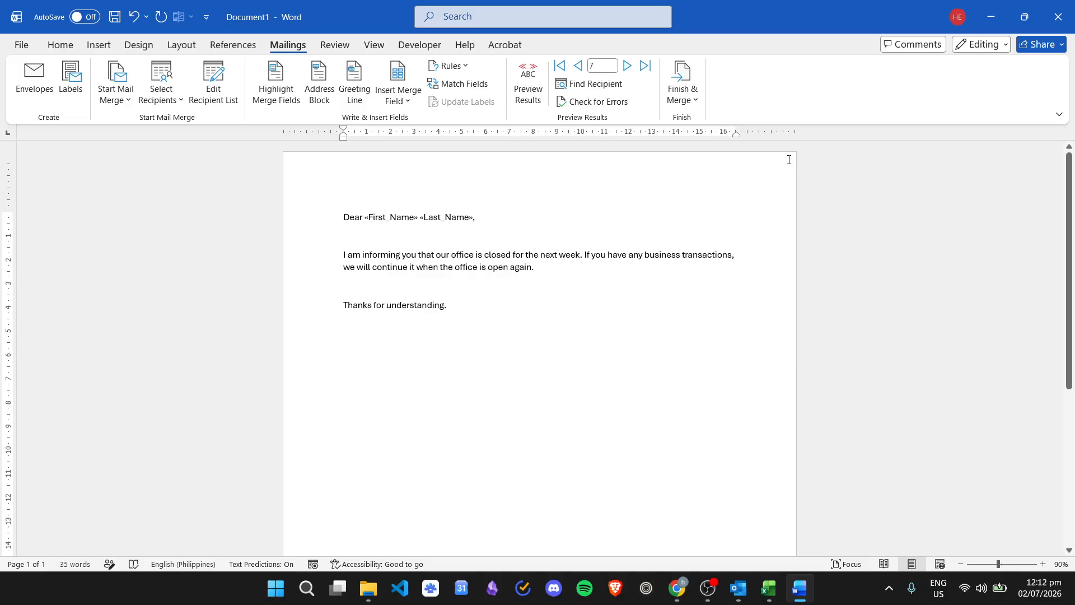
{"action": "left_click", "coordinate": [689, 95]}
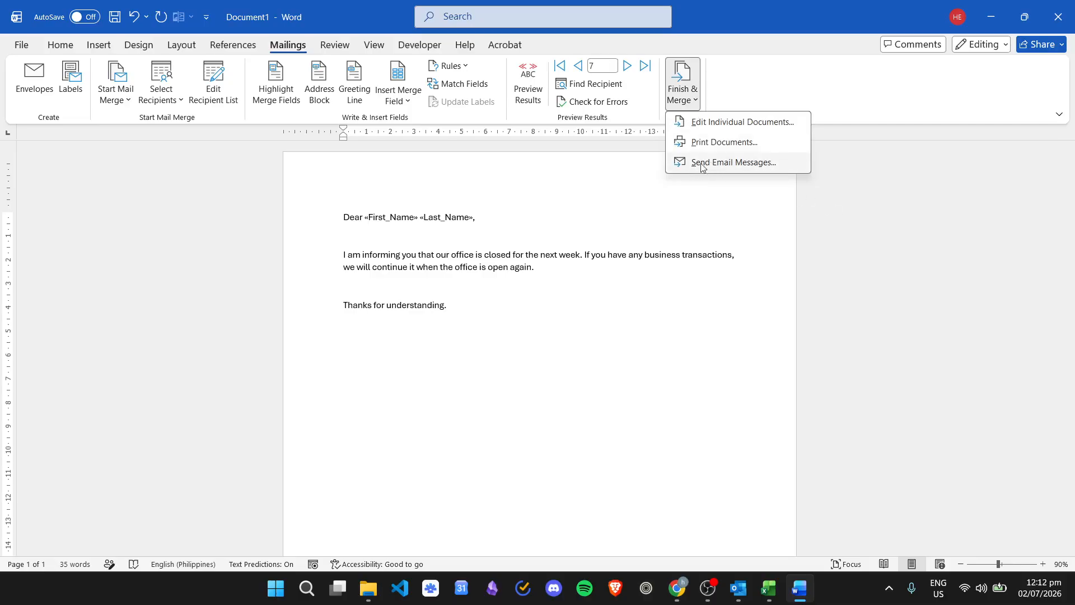
{"action": "left_click", "coordinate": [795, 46]}
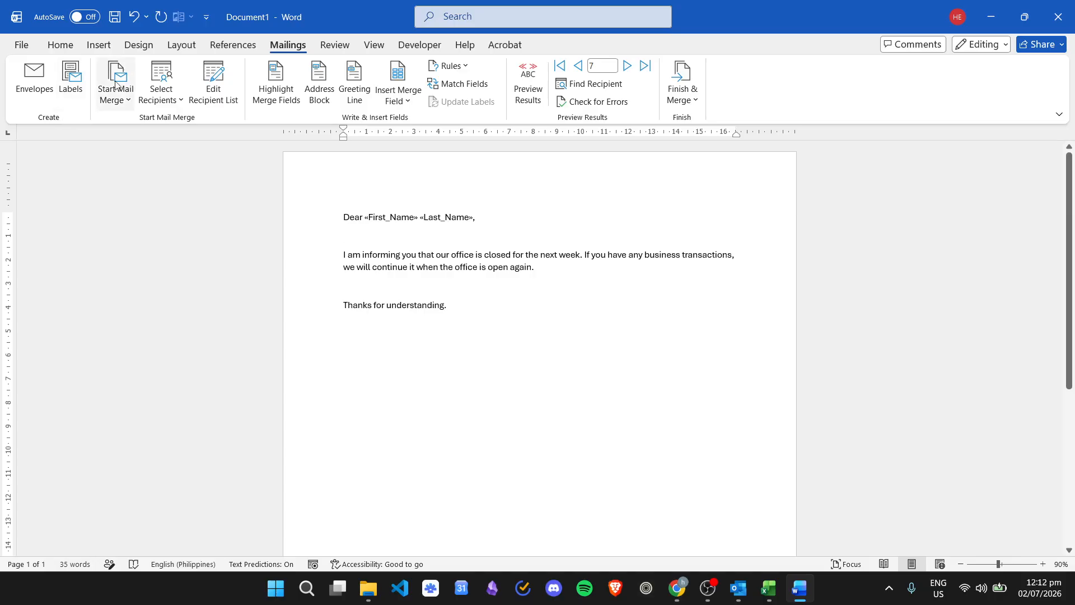
{"action": "left_click", "coordinate": [120, 100]}
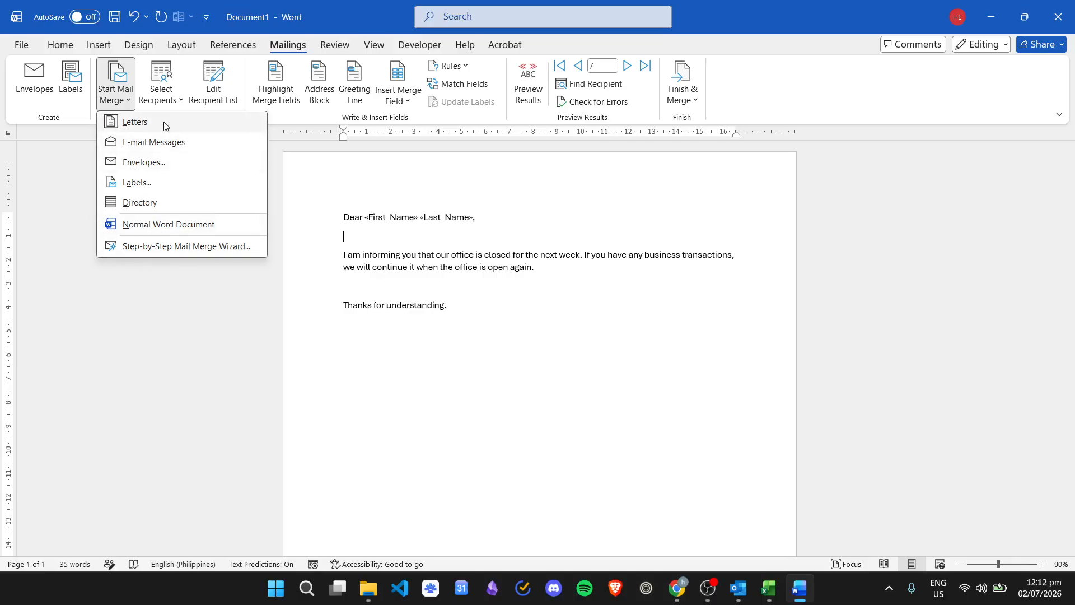
{"action": "left_click", "coordinate": [676, 88]}
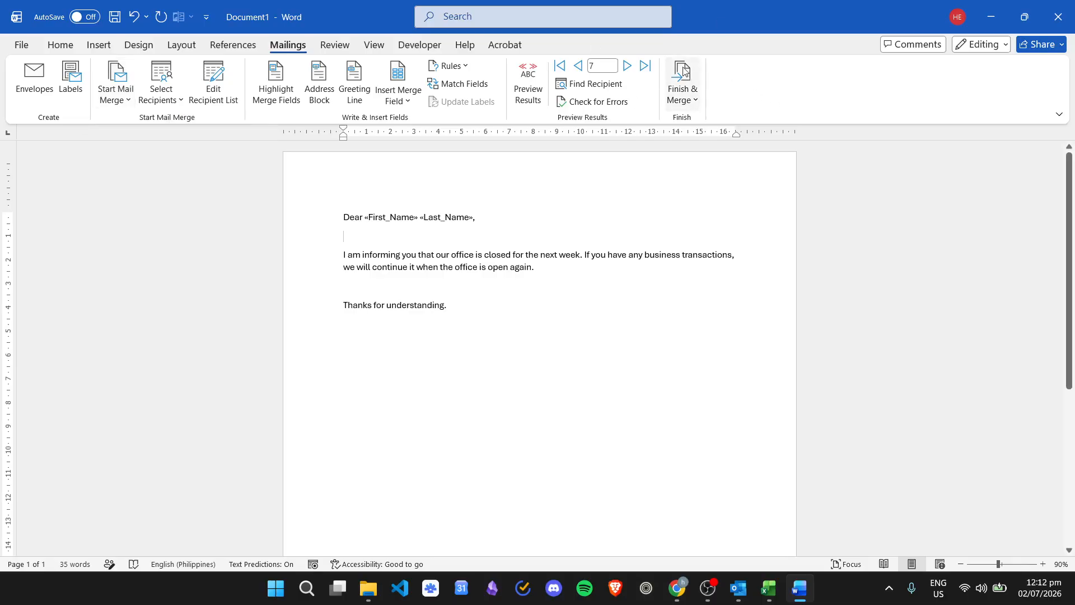
Step: Set up the merge to email messages, with the EMail field as the recipient address and the subject line "Office Closed Next Week"
{"action": "left_click", "coordinate": [684, 70]}
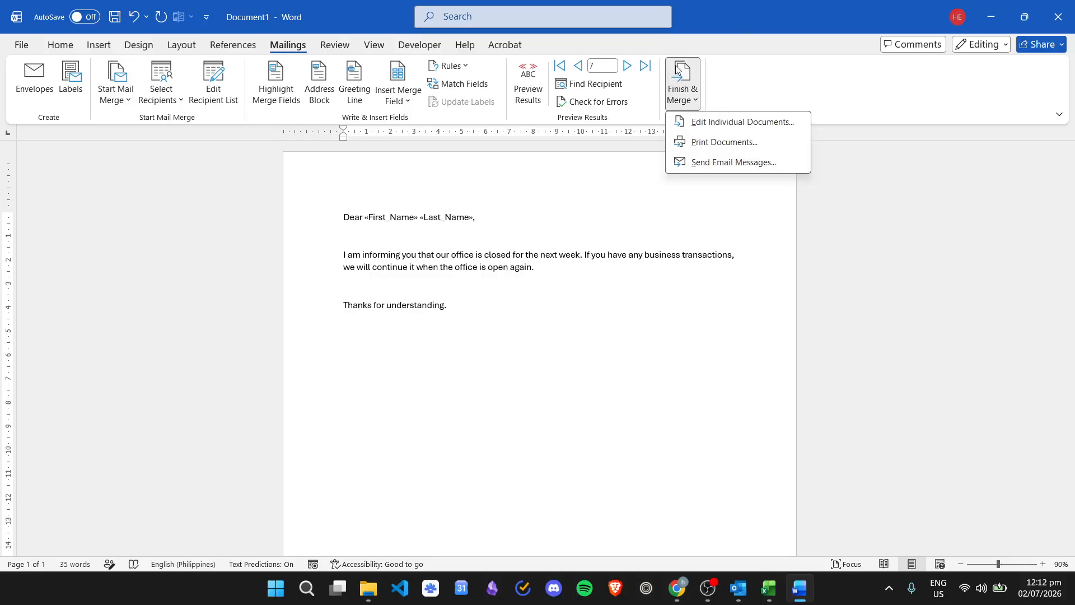
{"action": "left_click", "coordinate": [765, 167]}
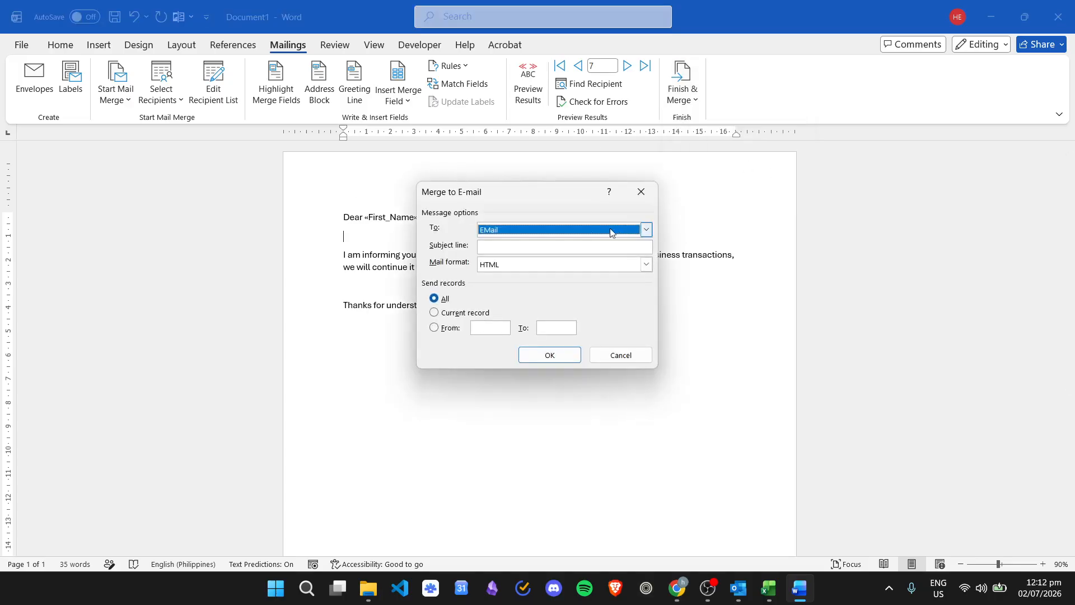
{"action": "left_click", "coordinate": [646, 230]}
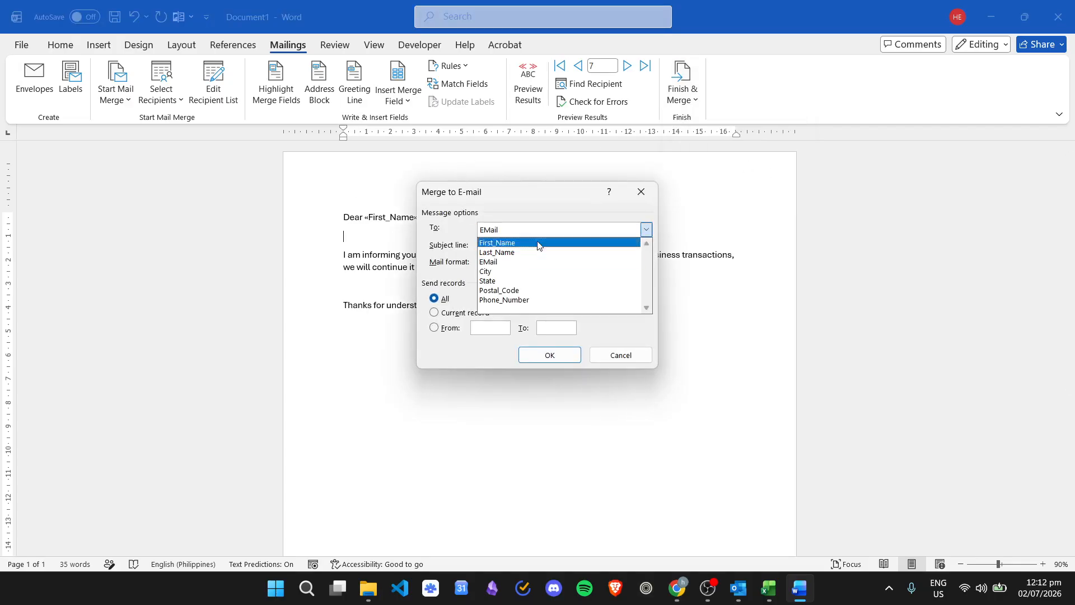
{"action": "left_click", "coordinate": [491, 262]}
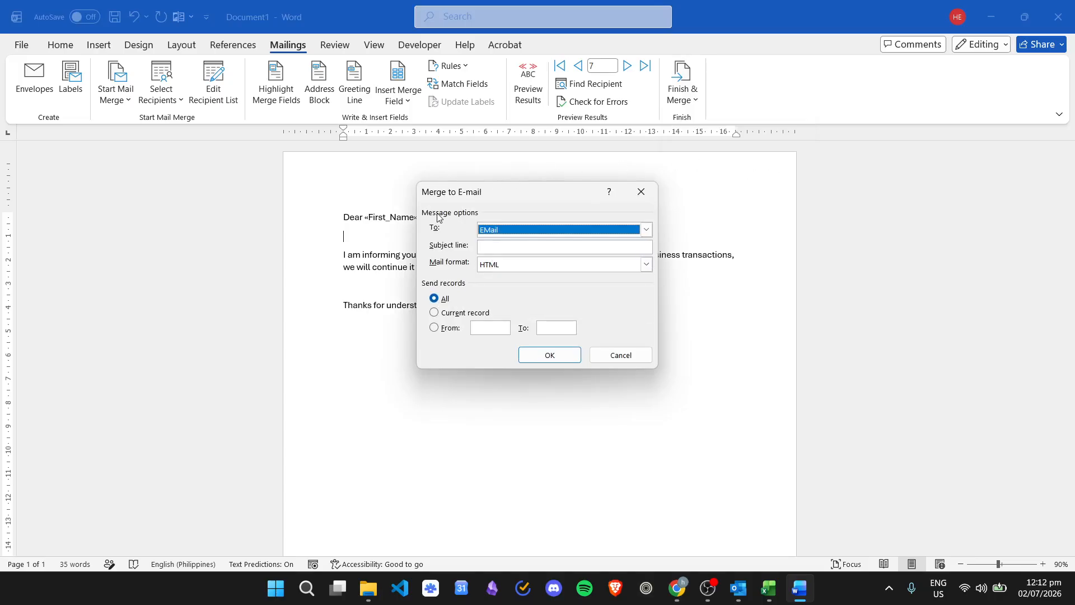
{"action": "left_click", "coordinate": [542, 230]}
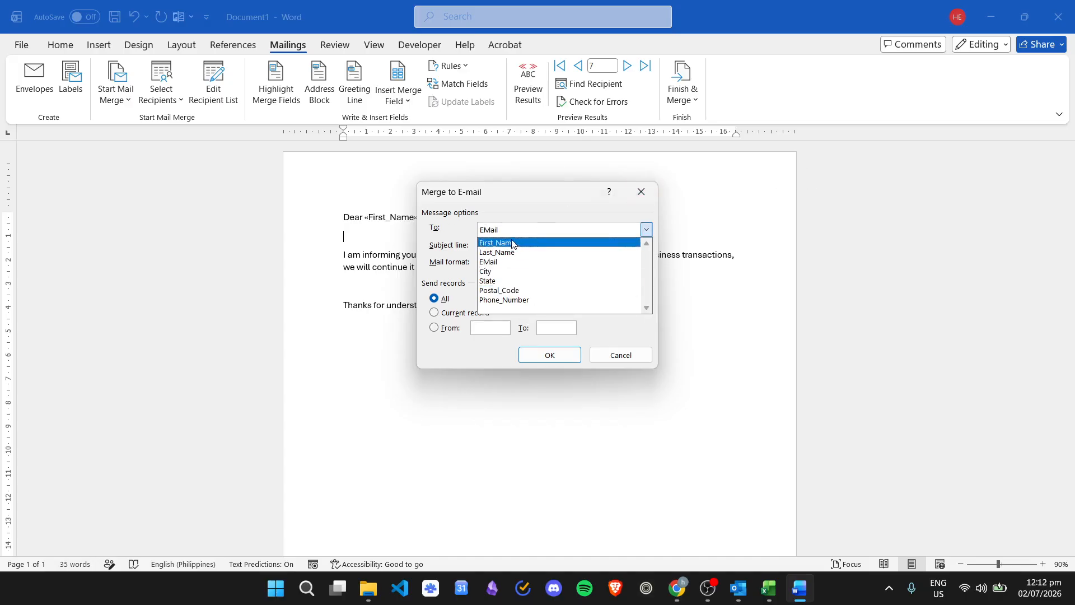
{"action": "left_click", "coordinate": [504, 204]}
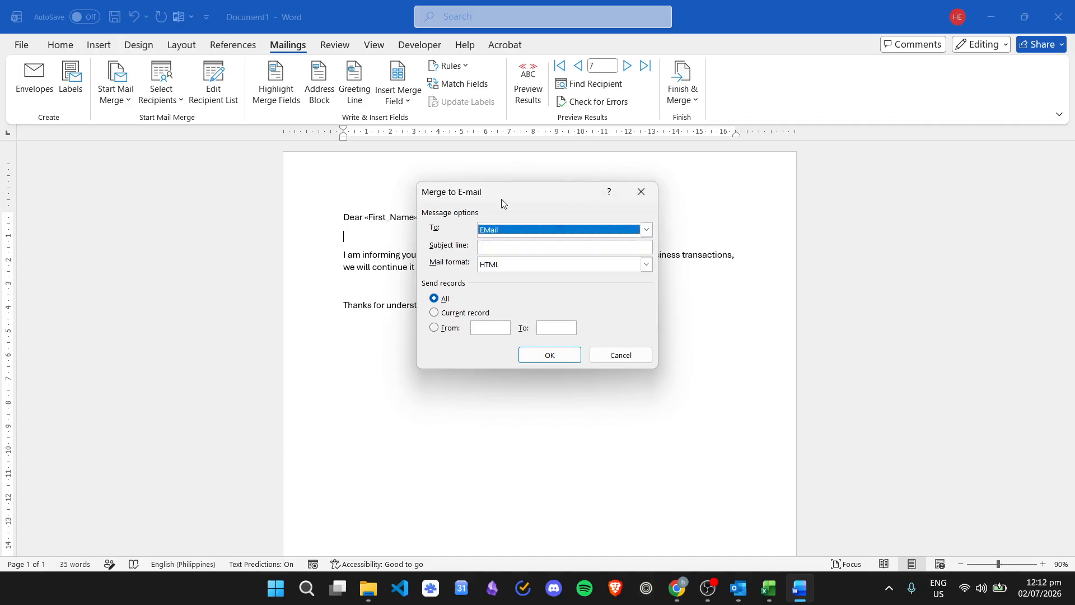
{"action": "left_click", "coordinate": [506, 245]}
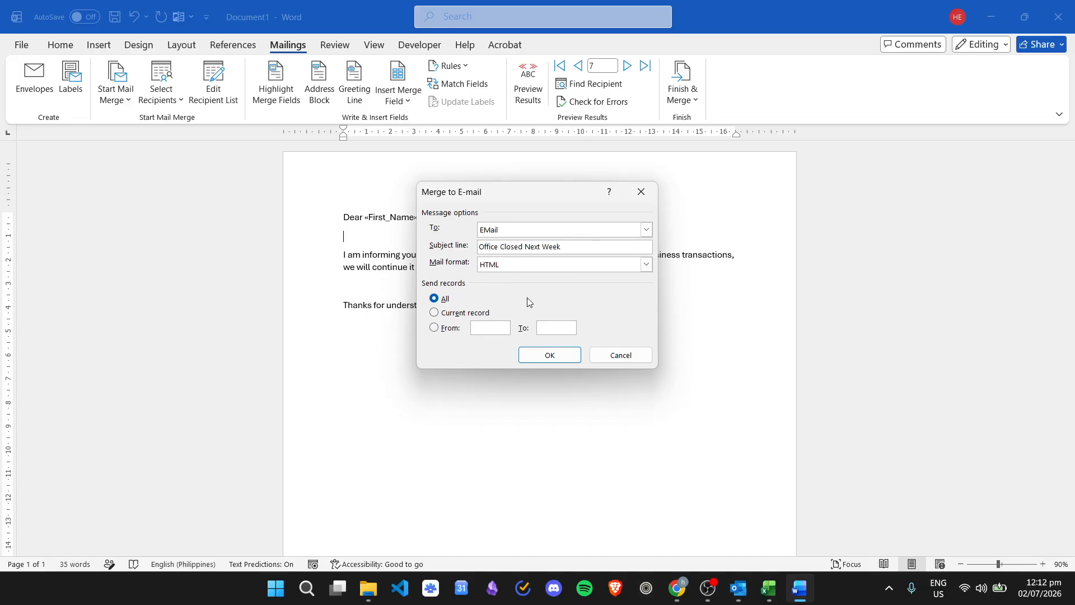
{"action": "left_click", "coordinate": [446, 314]}
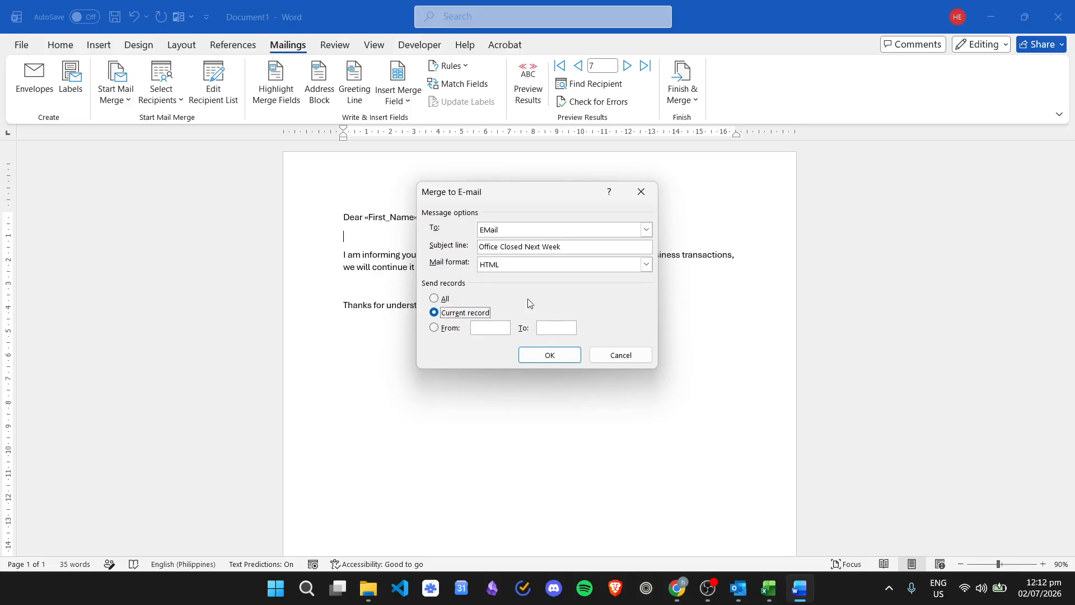
{"action": "left_click", "coordinate": [435, 298]}
{"action": "left_click", "coordinate": [464, 315]}
{"action": "left_click", "coordinate": [492, 327]}
{"action": "left_click", "coordinate": [777, 587]}
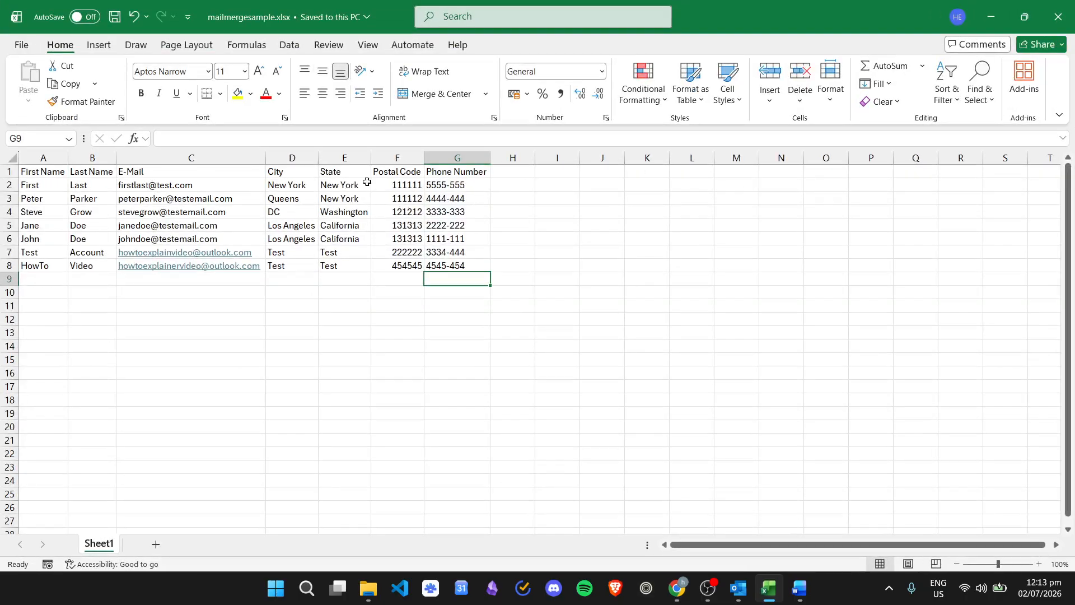
{"action": "left_click", "coordinate": [31, 186]}
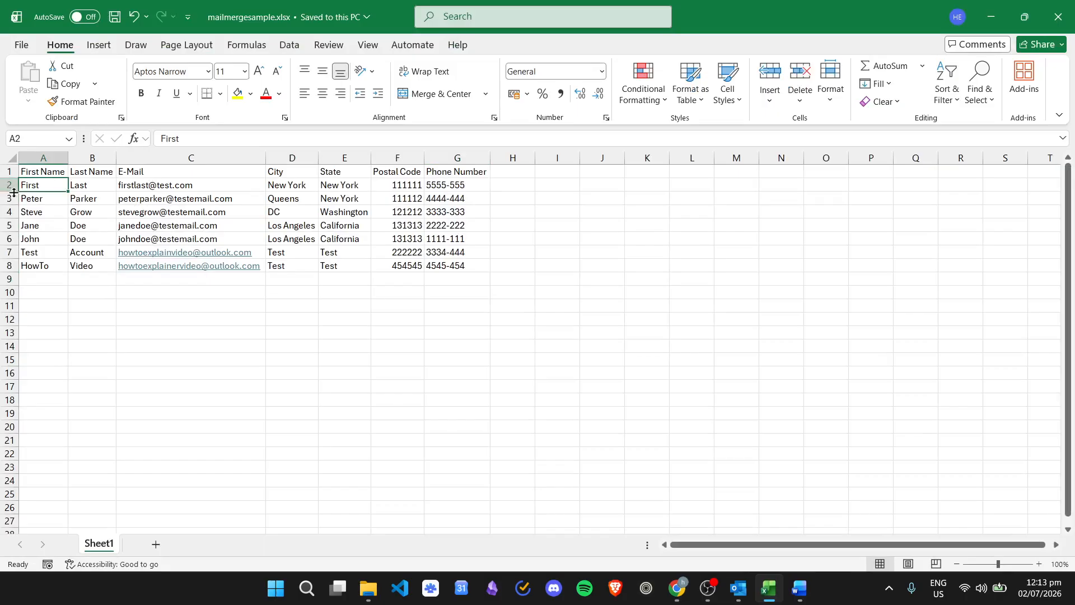
{"action": "left_click", "coordinate": [31, 229]}
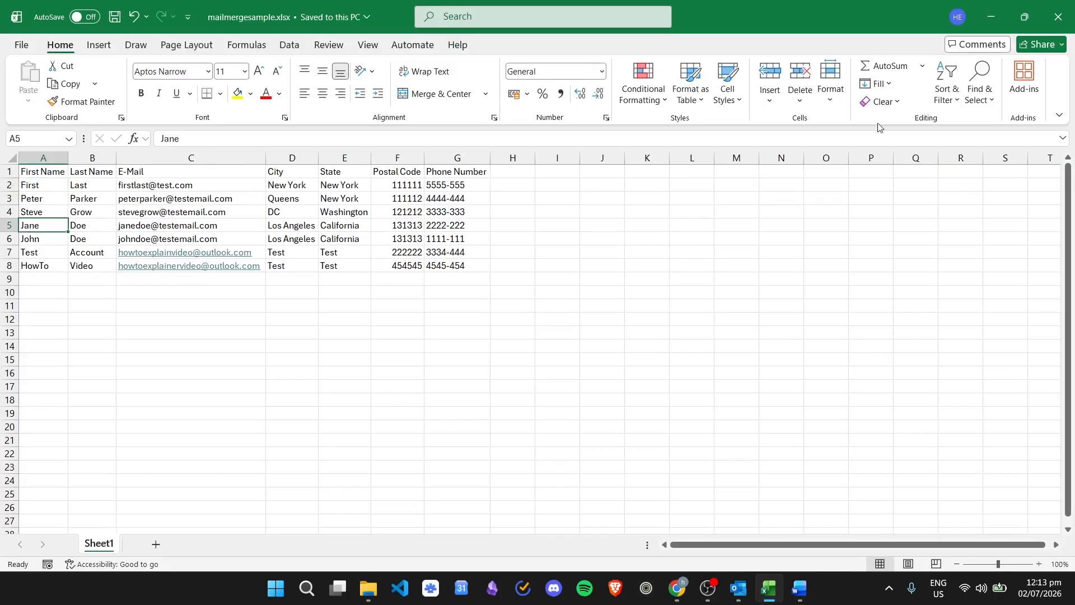
{"action": "left_click", "coordinate": [990, 17]}
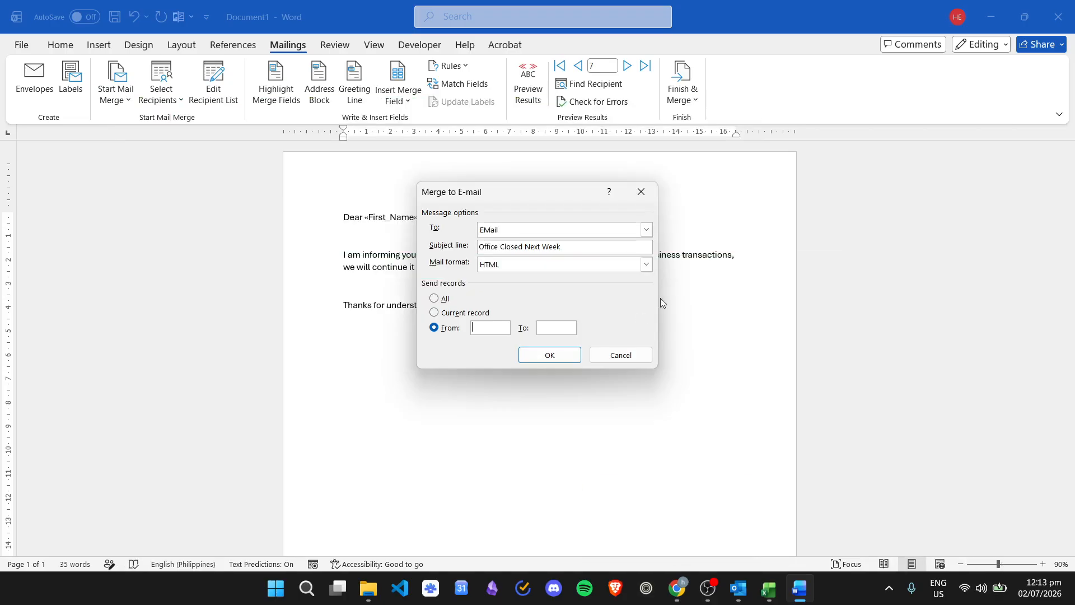
Step: Send the merged email messages to all records in the recipient list
{"action": "left_click", "coordinate": [444, 302]}
{"action": "left_click", "coordinate": [551, 355]}
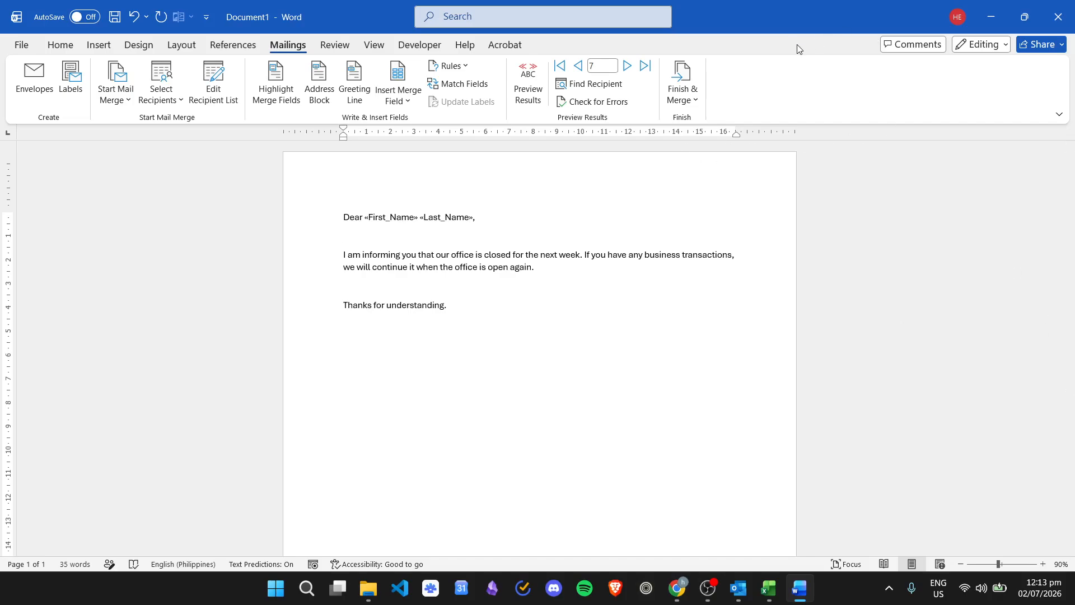
{"action": "key", "text": "alt+Tab"}
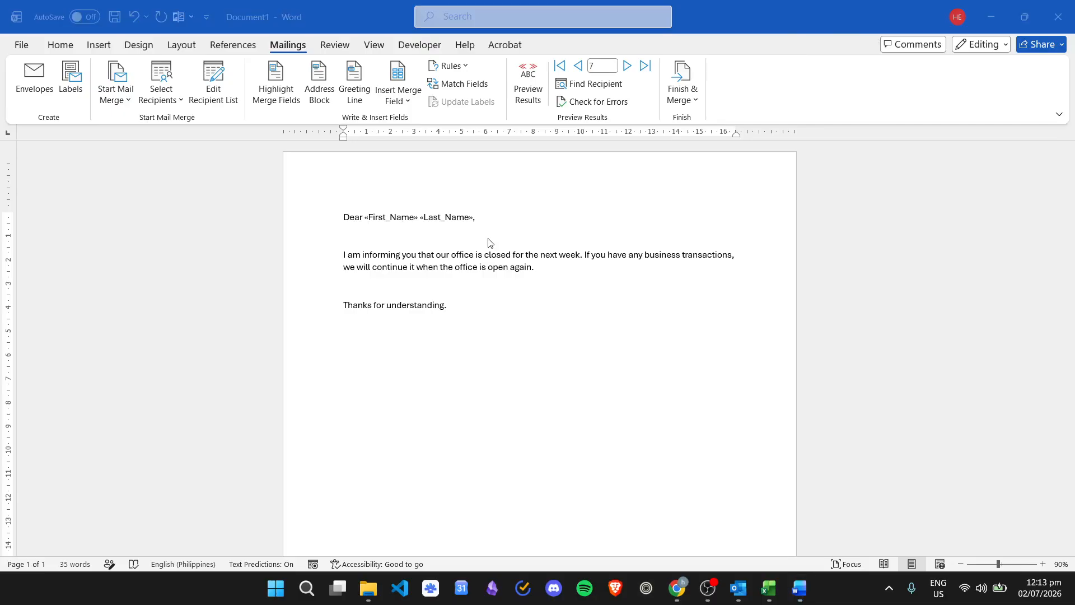
{"action": "left_click", "coordinate": [436, 240]}
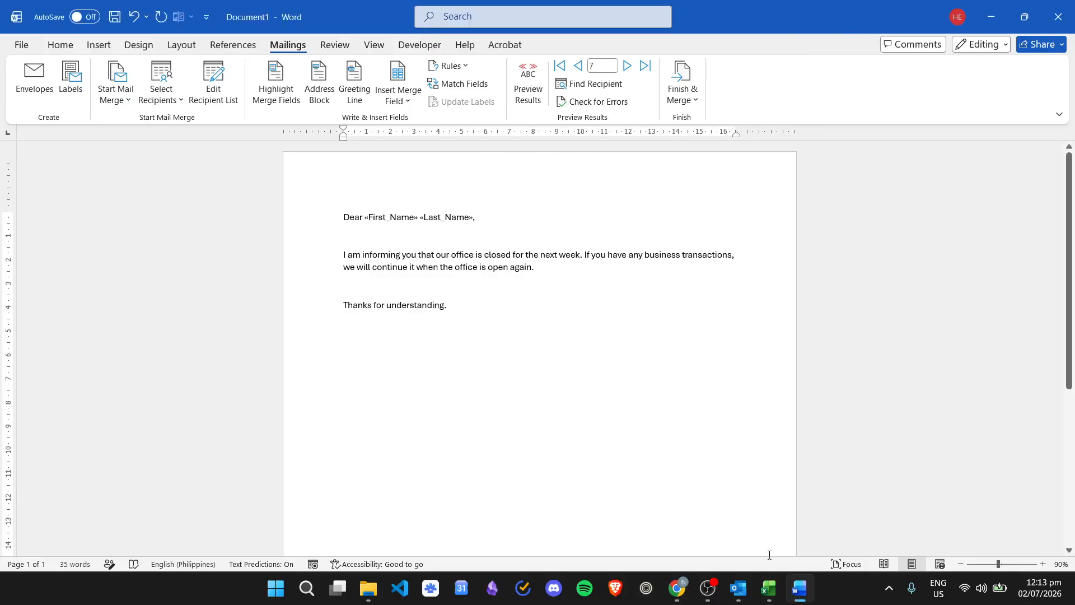
Step: Switch to Outlook and check the recipient and personalized greeting of each "Office Closed Next Week" message in the Sent Items folder
{"action": "left_click", "coordinate": [739, 588]}
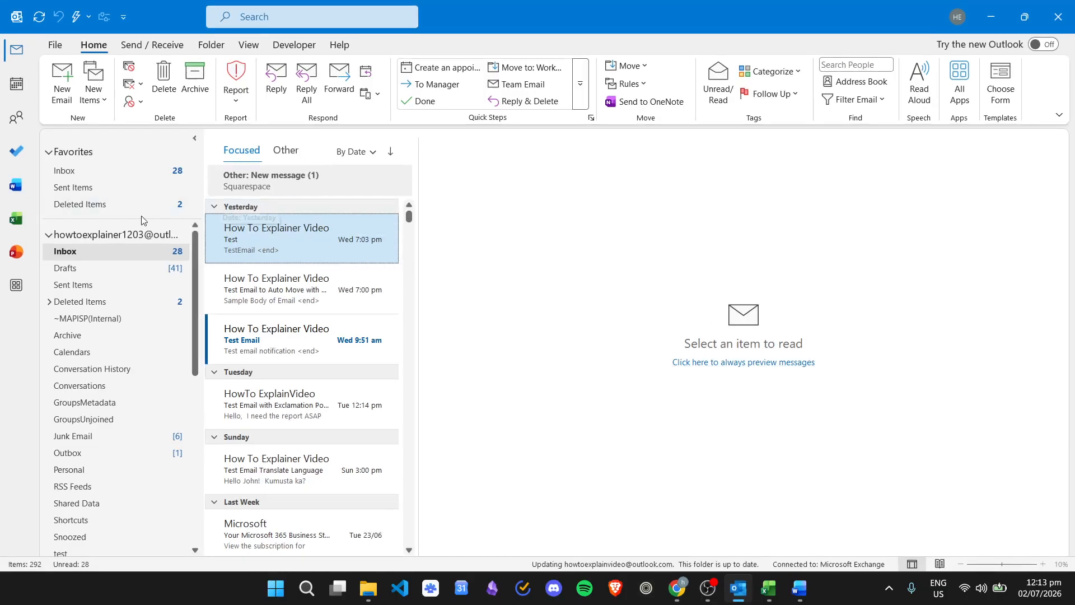
{"action": "left_click", "coordinate": [100, 287]}
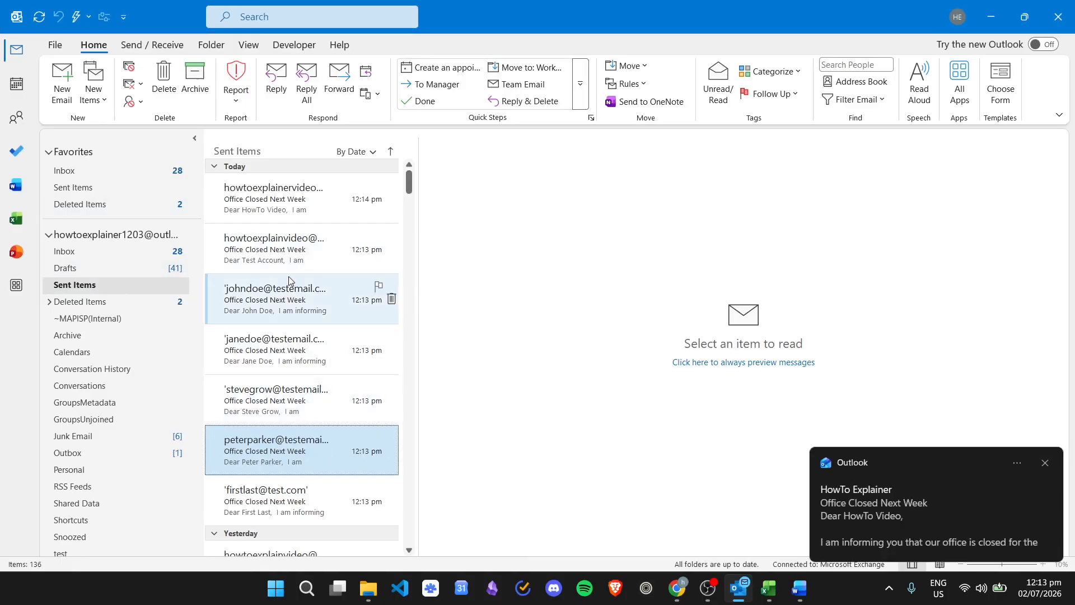
{"action": "left_click", "coordinate": [1045, 463]}
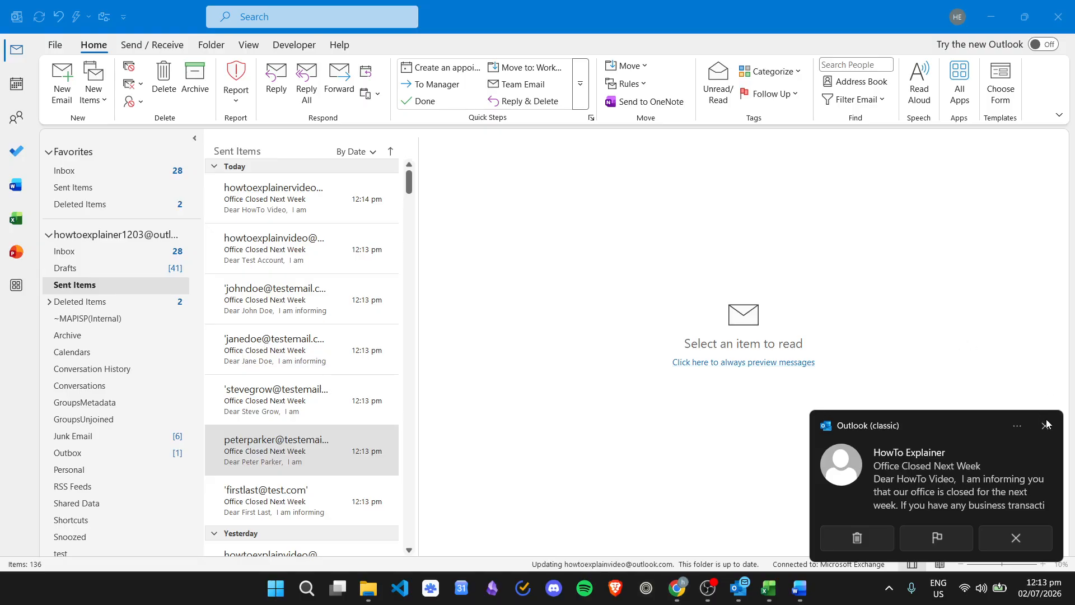
{"action": "left_click", "coordinate": [1047, 424]}
{"action": "left_click", "coordinate": [311, 452]}
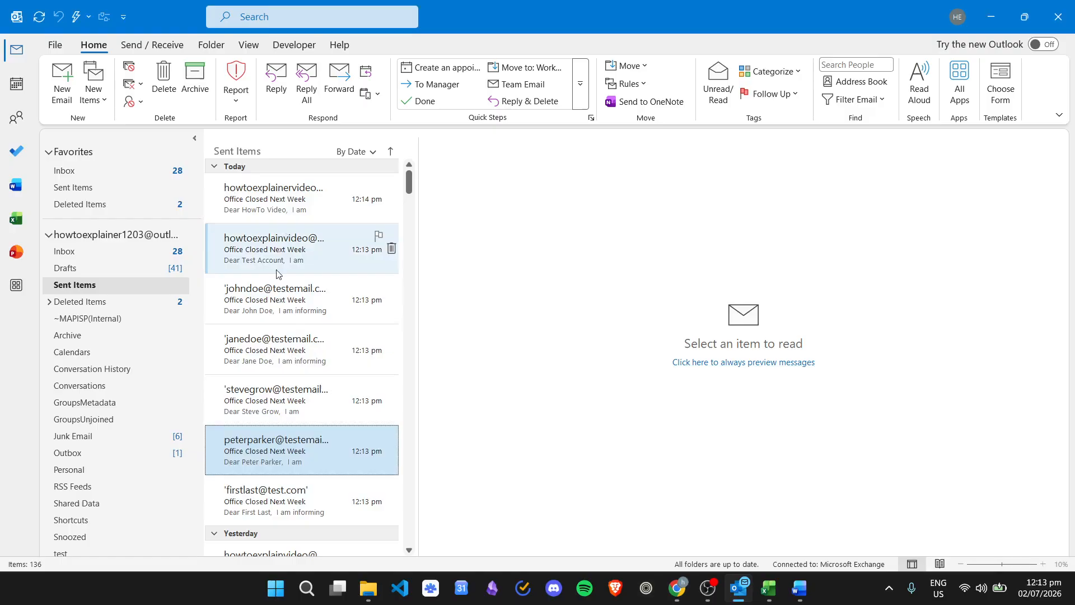
{"action": "left_click", "coordinate": [321, 488]}
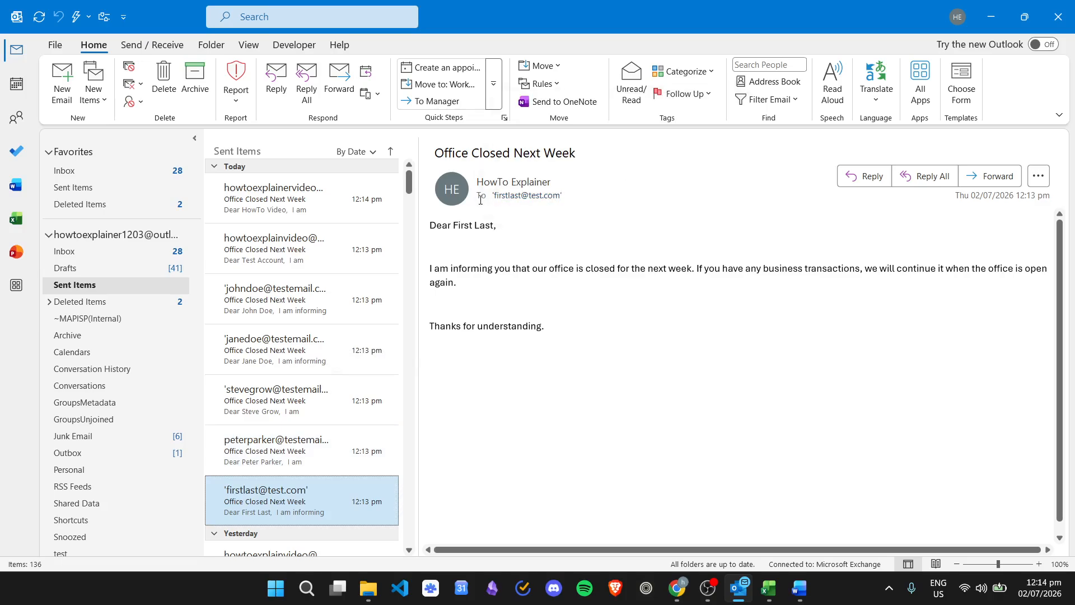
{"action": "left_click", "coordinate": [313, 436]}
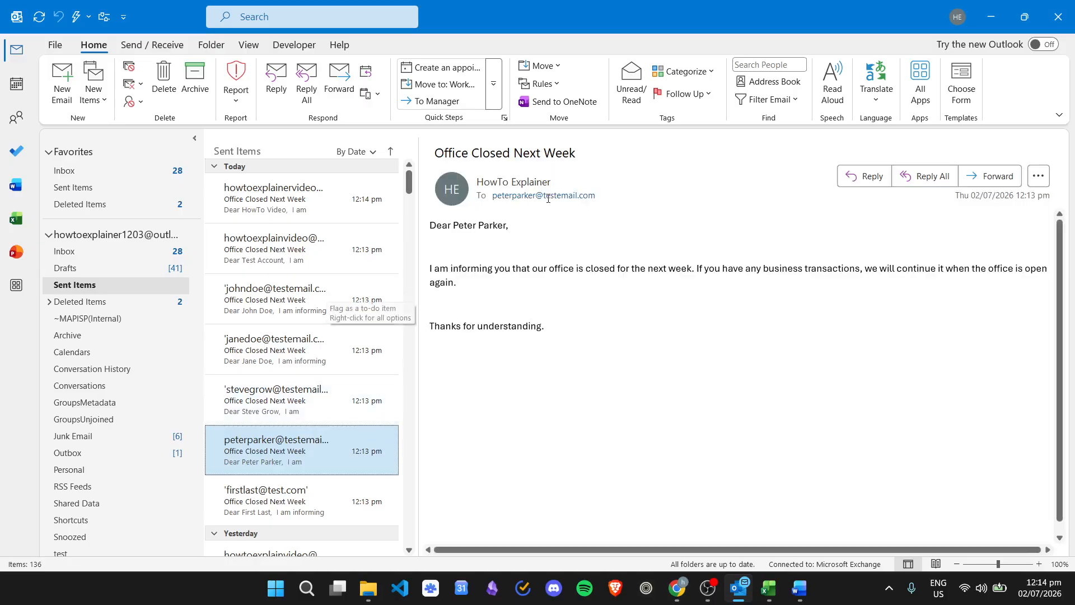
{"action": "left_click", "coordinate": [313, 385]}
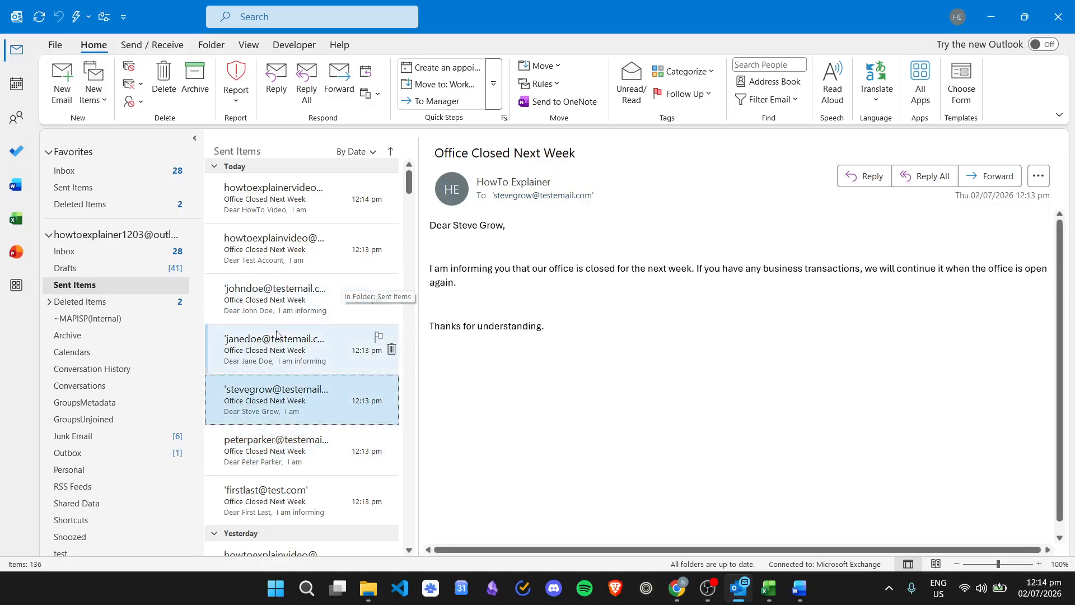
{"action": "left_click", "coordinate": [336, 336]}
{"action": "left_click", "coordinate": [336, 299]}
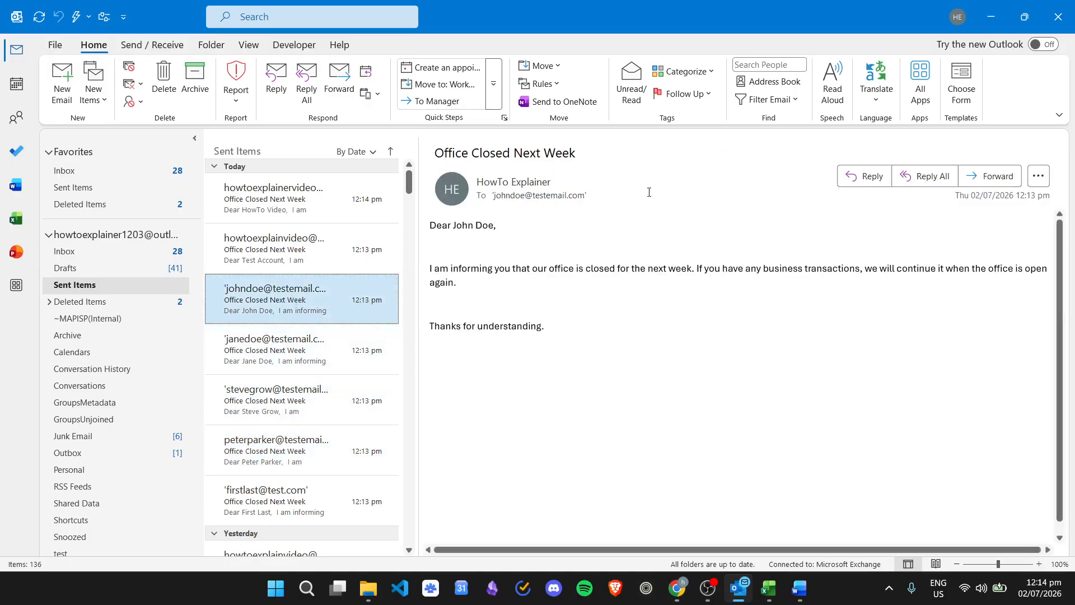
{"action": "left_click", "coordinate": [354, 252]}
{"action": "left_click", "coordinate": [277, 203]}
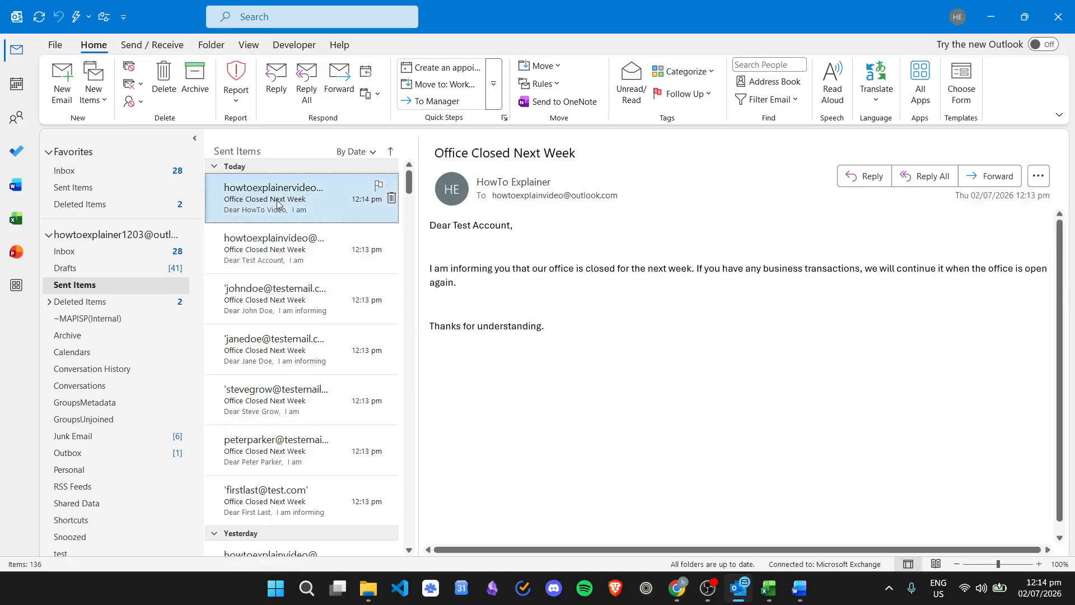